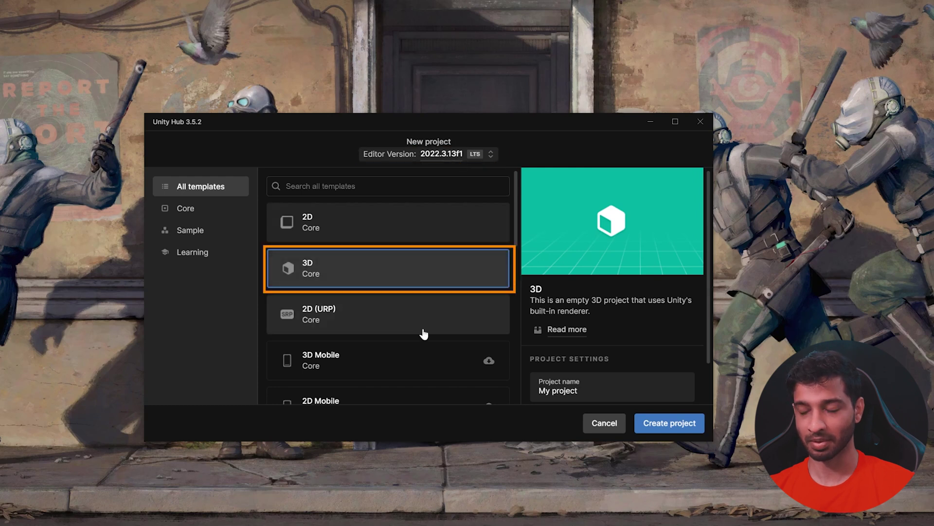
# Step: Name the new 3D project 'ARDemo' and create it
pyautogui.click(596, 385)
pyautogui.write('ARDemo')
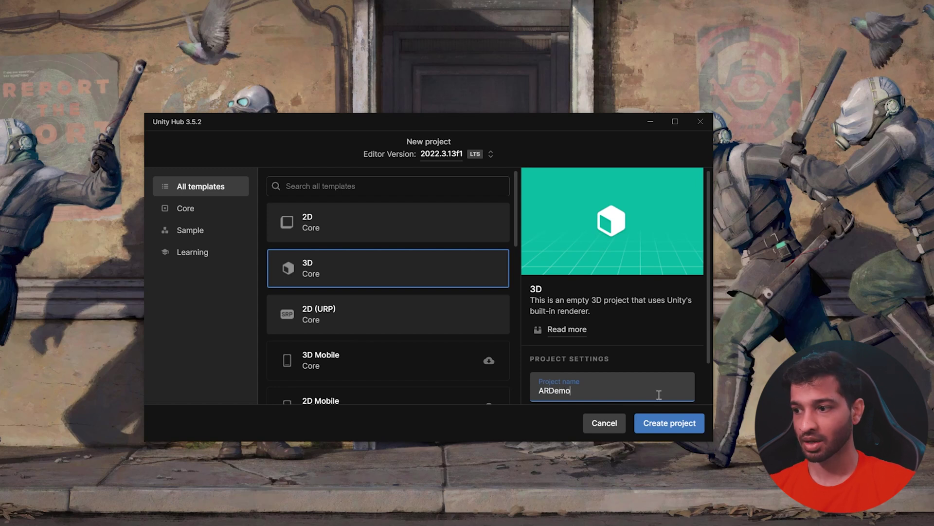
pyautogui.click(668, 422)
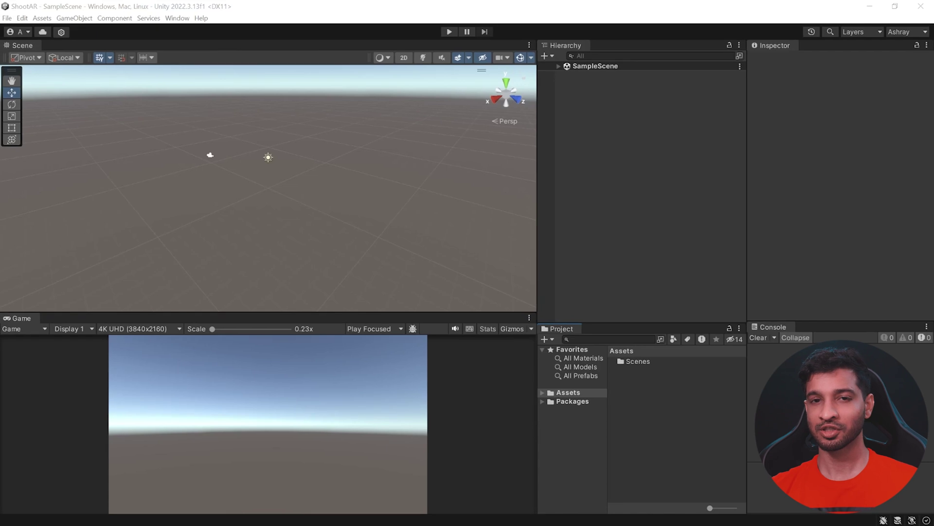
# Step: Switch the target platform to Android in Build Settings, then close the window
pyautogui.click(7, 18)
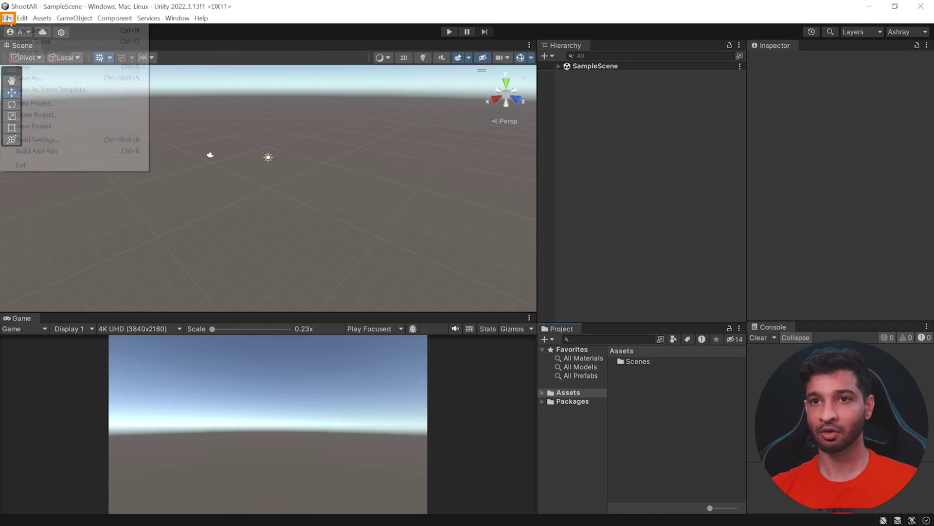
pyautogui.click(47, 140)
pyautogui.click(125, 280)
pyautogui.click(382, 439)
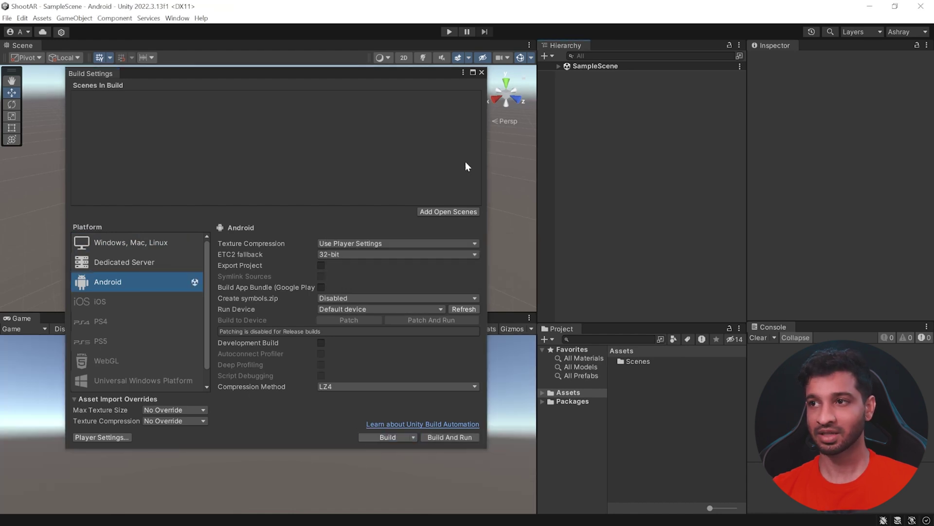
pyautogui.click(482, 72)
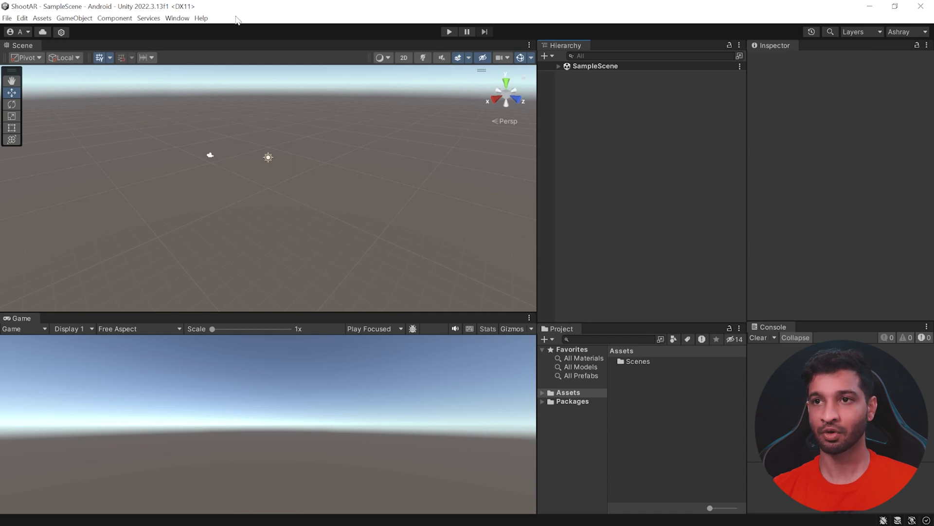
# Step: Install AR Foundation 5.1.1 from the Unity Registry and accept enabling the native input backends
pyautogui.click(177, 18)
pyautogui.click(214, 123)
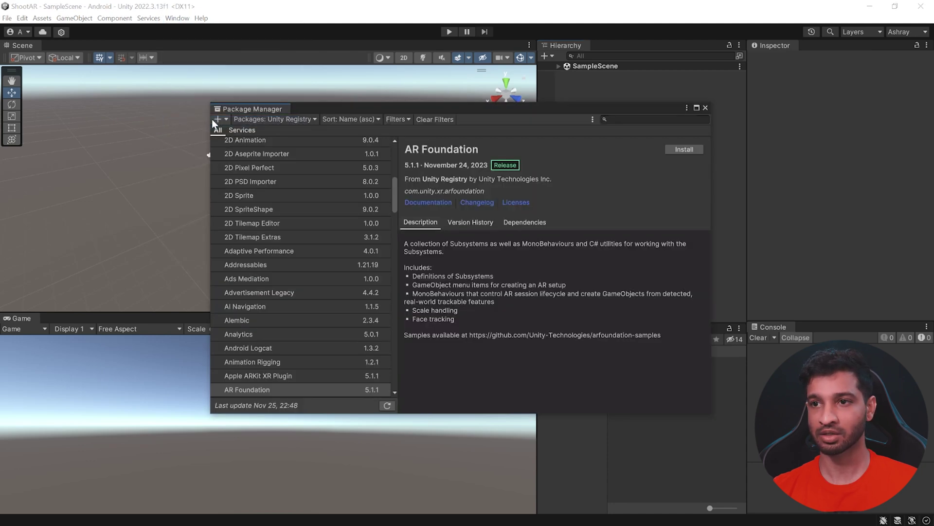
pyautogui.click(272, 121)
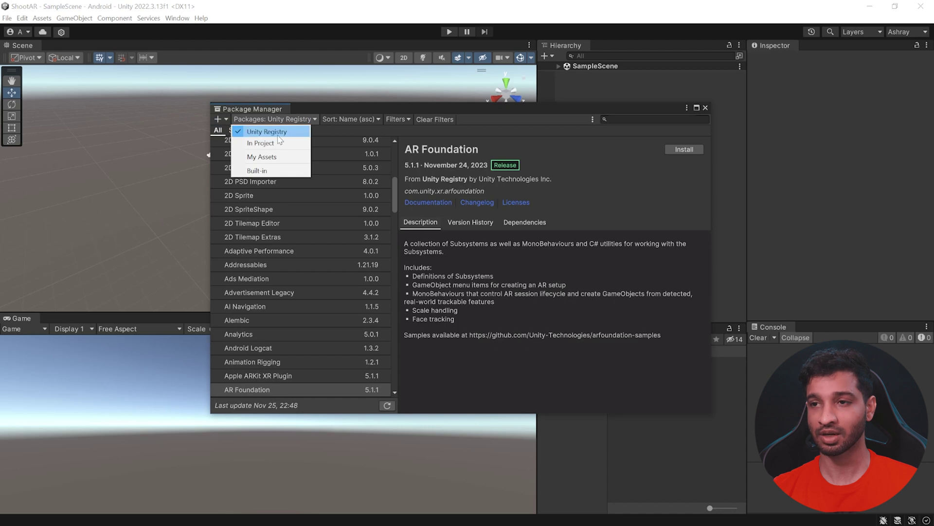
pyautogui.click(299, 118)
pyautogui.click(299, 119)
pyautogui.click(509, 129)
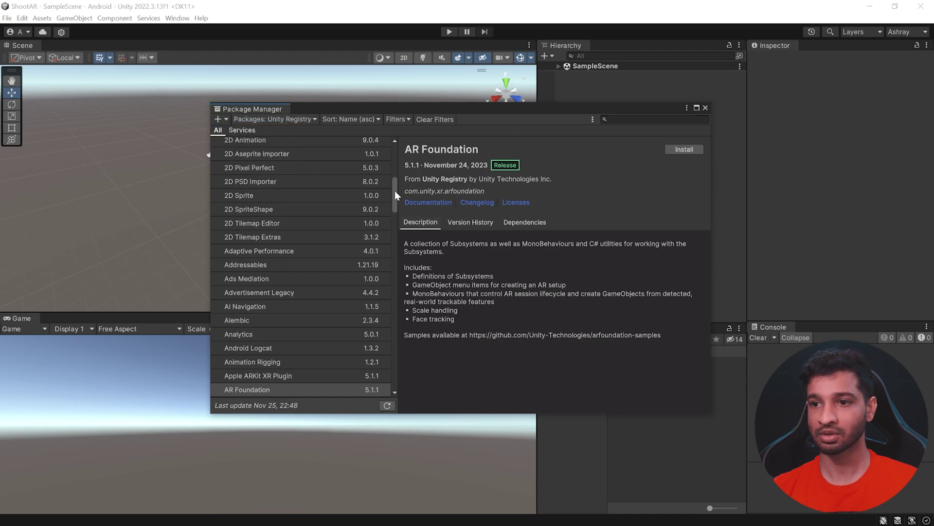
pyautogui.scroll(-2, 312, 228)
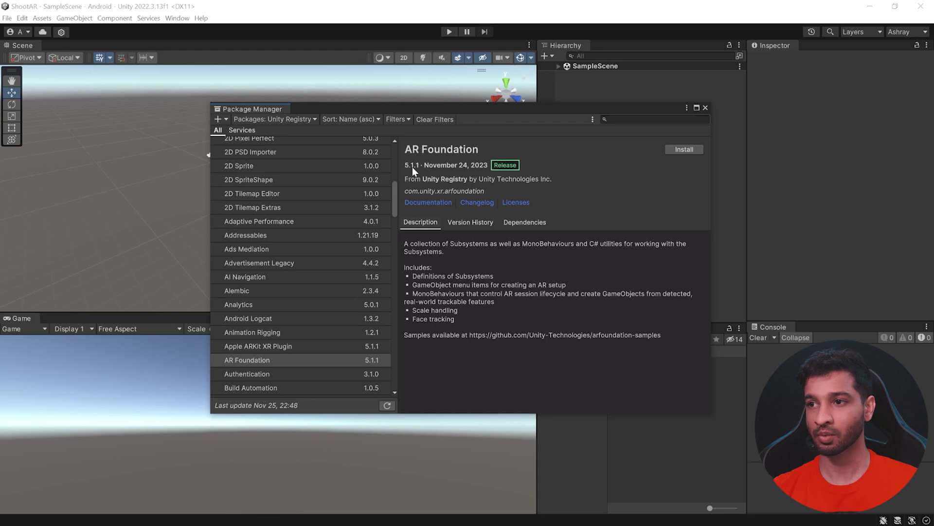
pyautogui.click(675, 150)
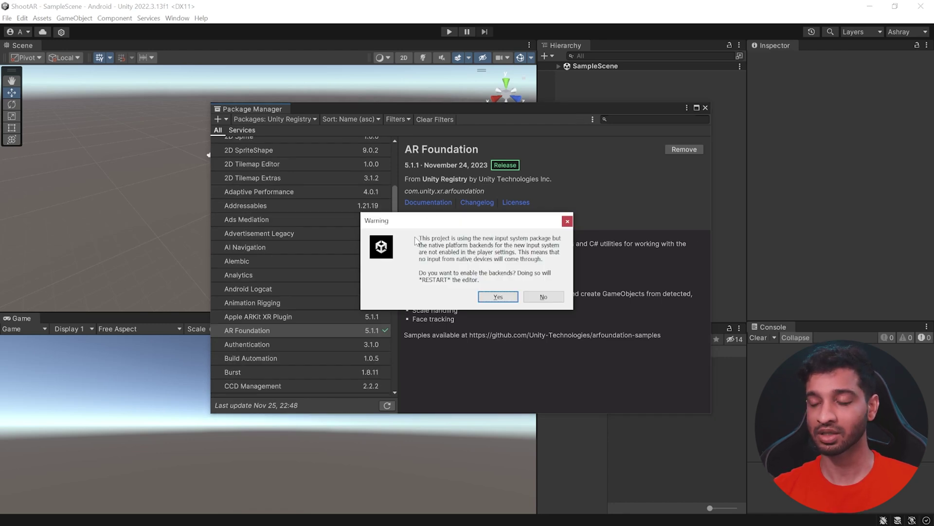
pyautogui.click(498, 296)
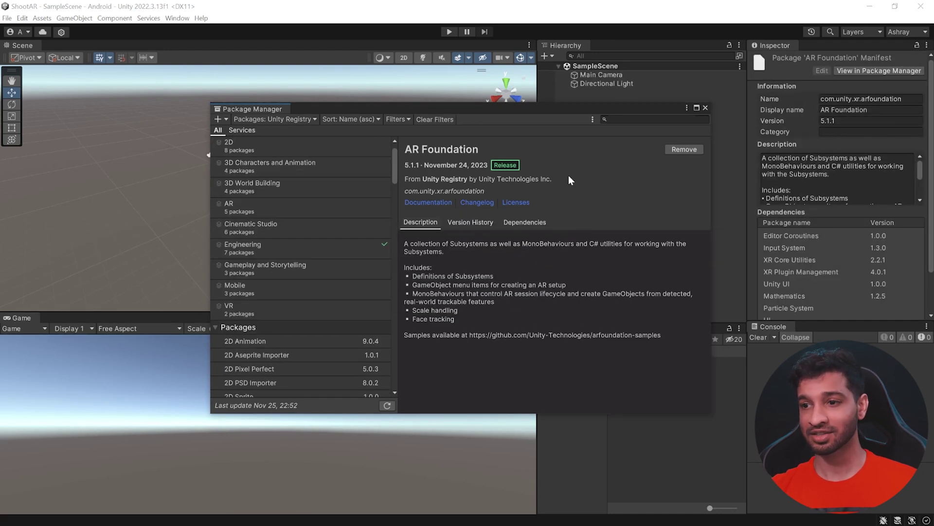
# Step: Install the Google ARCore XR Plugin 5.1.1 from the Package Manager list
pyautogui.scroll(-4, 357, 267)
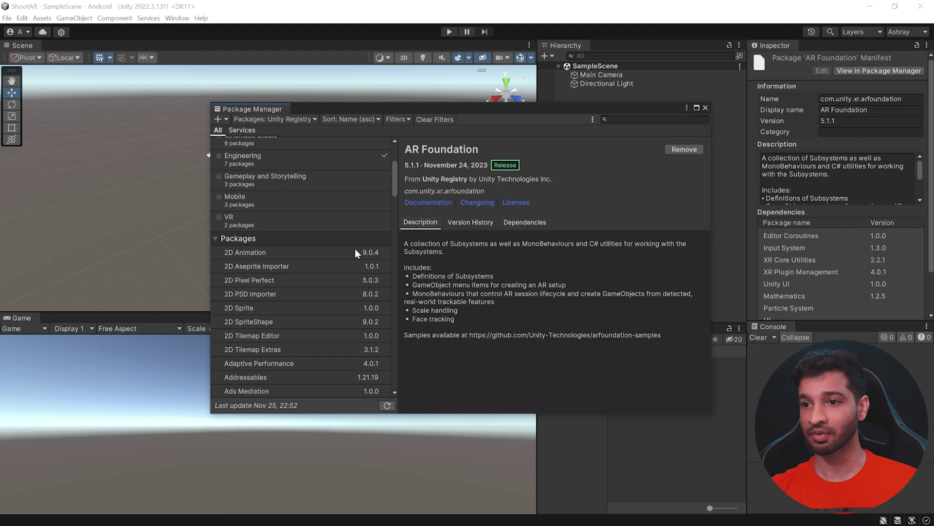
pyautogui.scroll(-7, 340, 287)
pyautogui.scroll(-3, 294, 281)
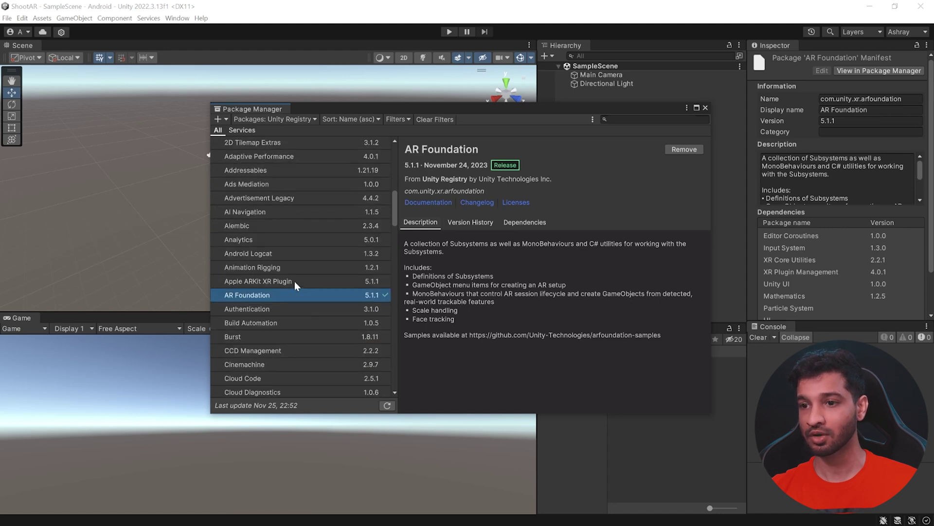
pyautogui.scroll(-6, 292, 288)
pyautogui.scroll(-7, 288, 286)
pyautogui.click(295, 308)
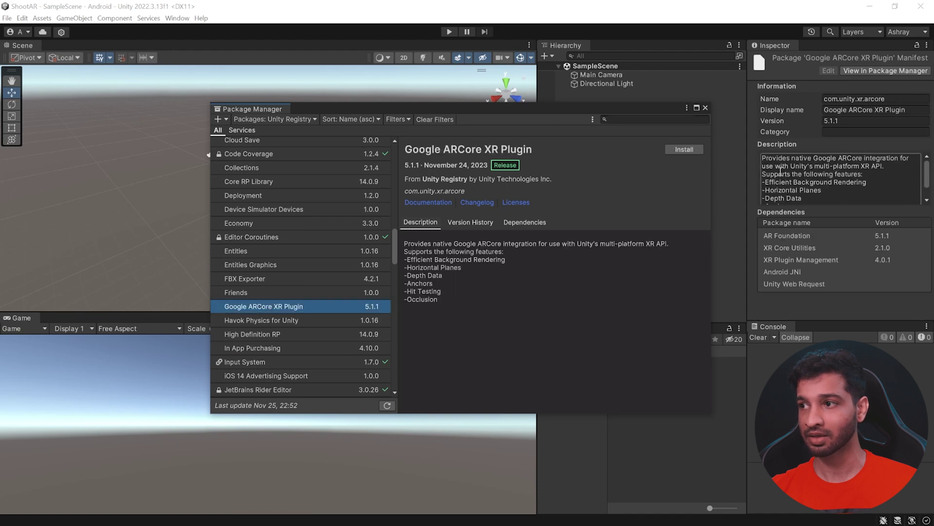
pyautogui.click(683, 151)
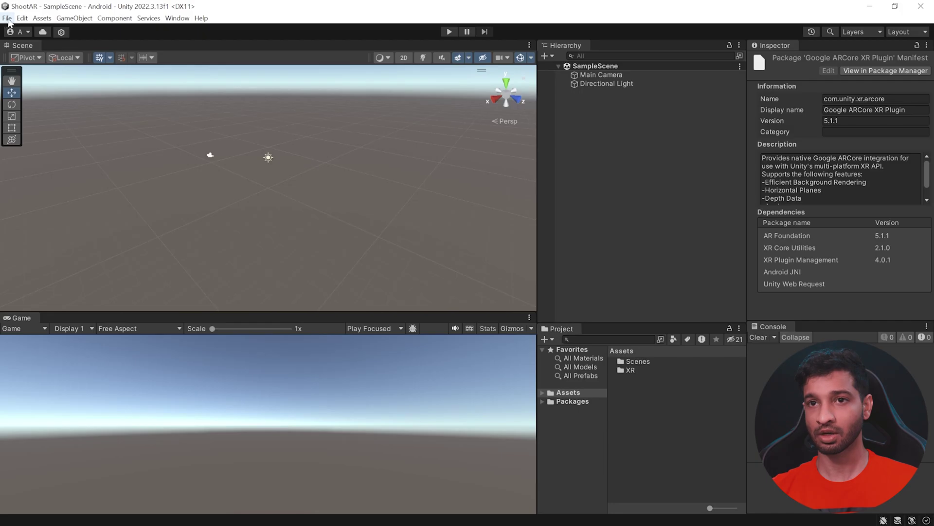
# Step: In Player settings, clear the Company Name and remove Vulkan from the graphics APIs
pyautogui.click(7, 19)
pyautogui.click(47, 138)
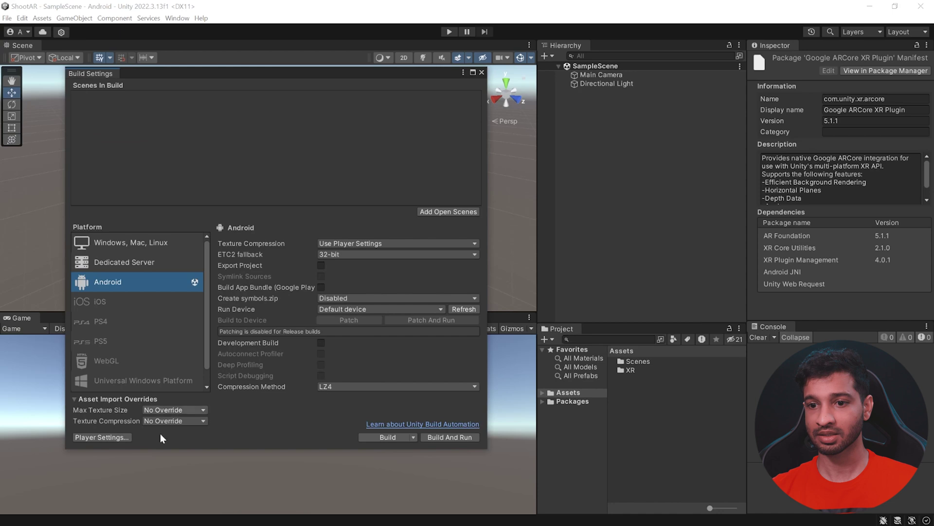
pyautogui.click(103, 437)
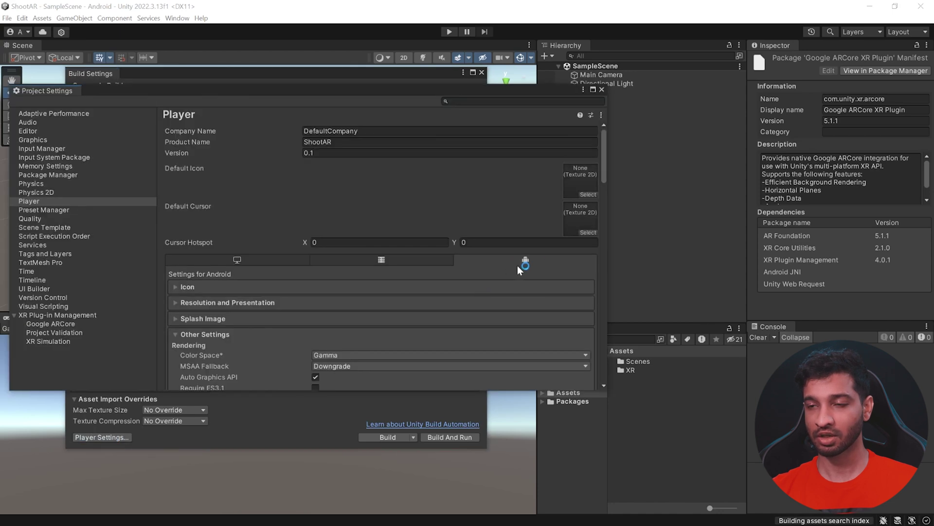
pyautogui.click(351, 131)
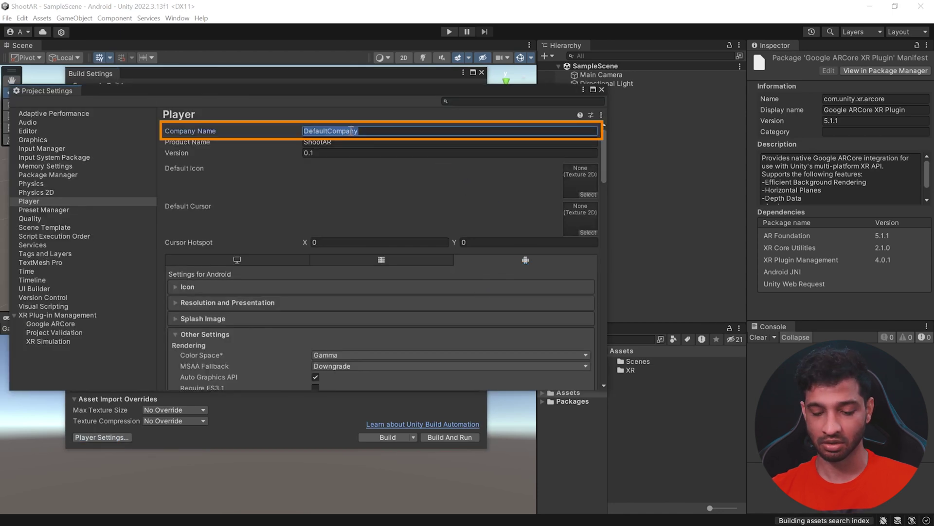
pyautogui.press('BackSpace')
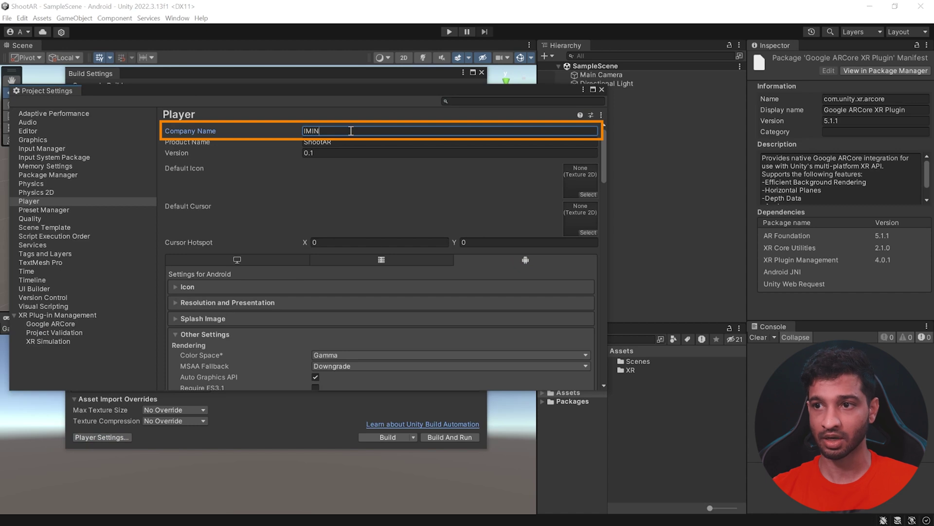
pyautogui.scroll(-6, 351, 131)
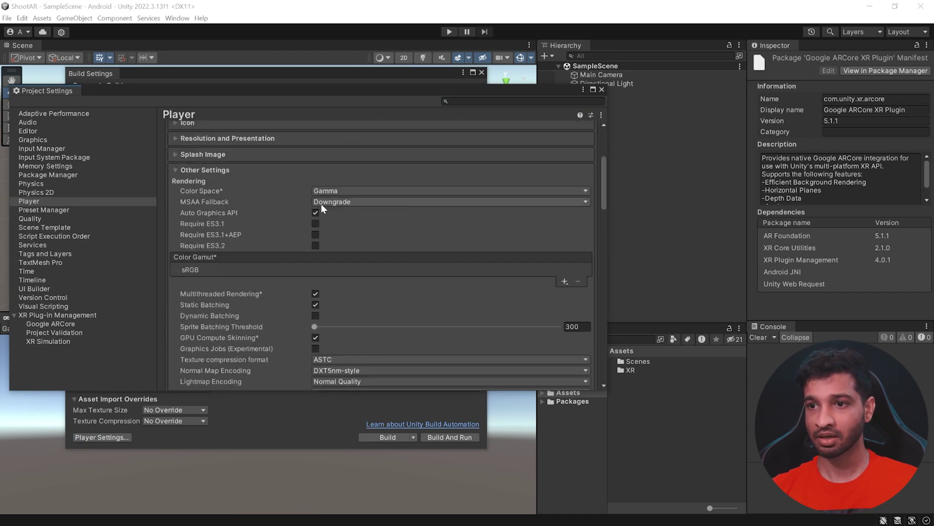
pyautogui.click(315, 213)
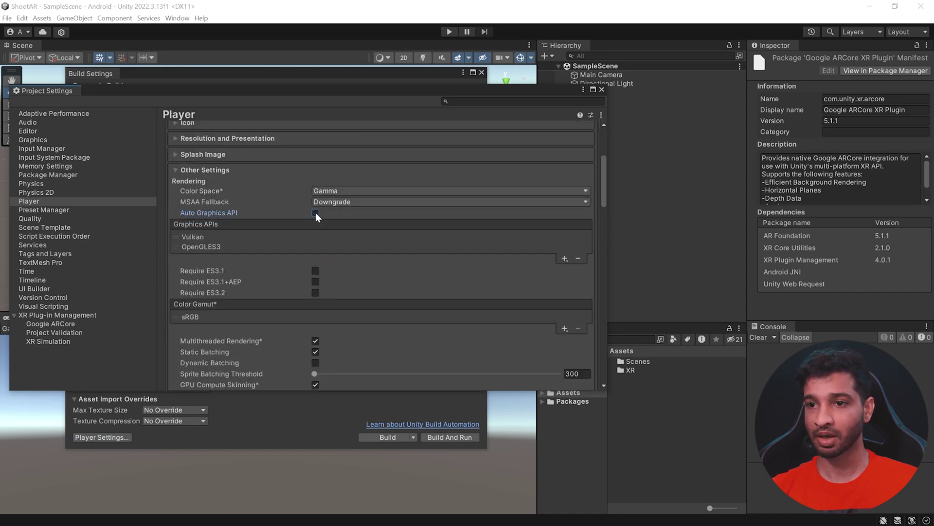
pyautogui.click(201, 237)
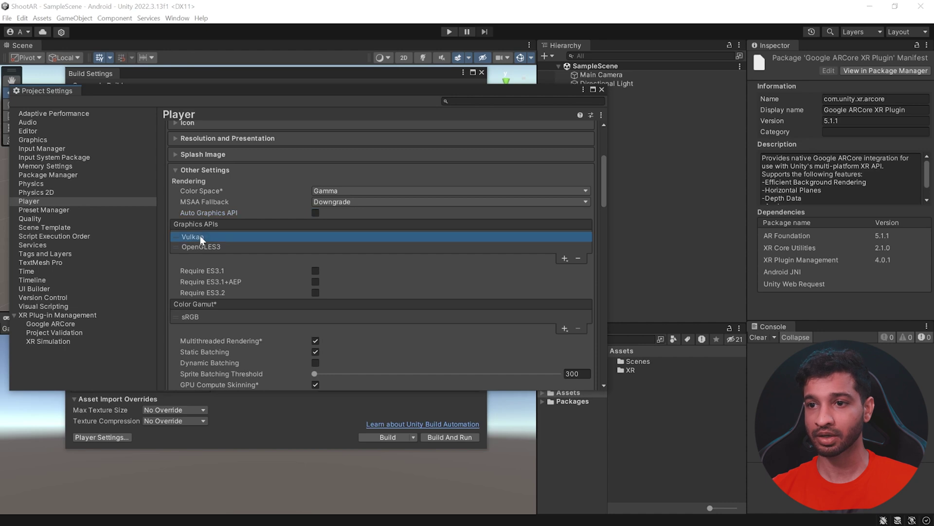
pyautogui.click(578, 258)
# Step: Enable Override Default Package Name and set Minimum API Level to Android 7.0 Nougat (API 24)
pyautogui.scroll(-3, 312, 266)
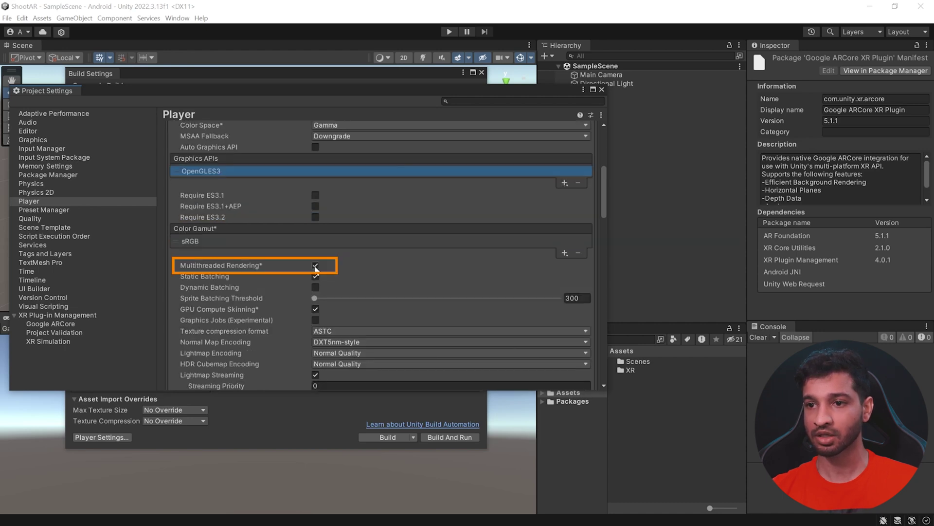
pyautogui.scroll(-10, 394, 238)
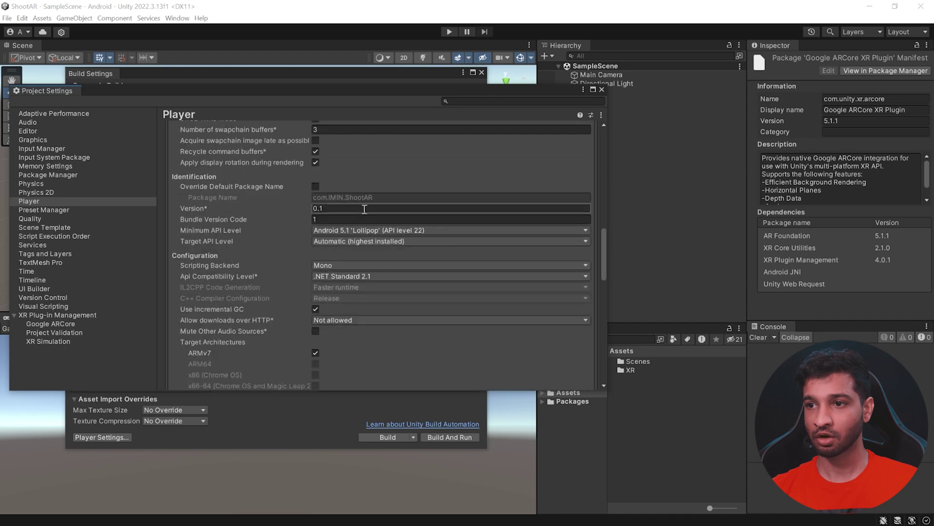
pyautogui.click(316, 186)
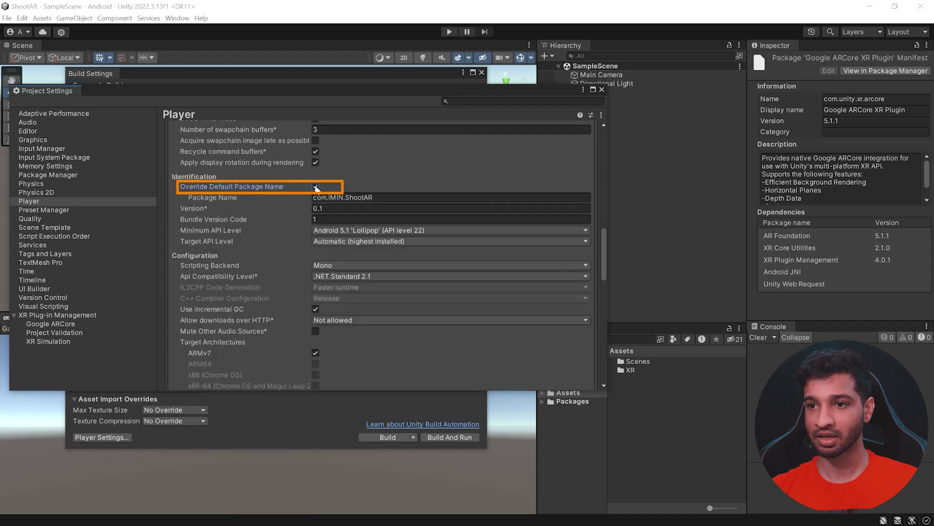
pyautogui.click(364, 231)
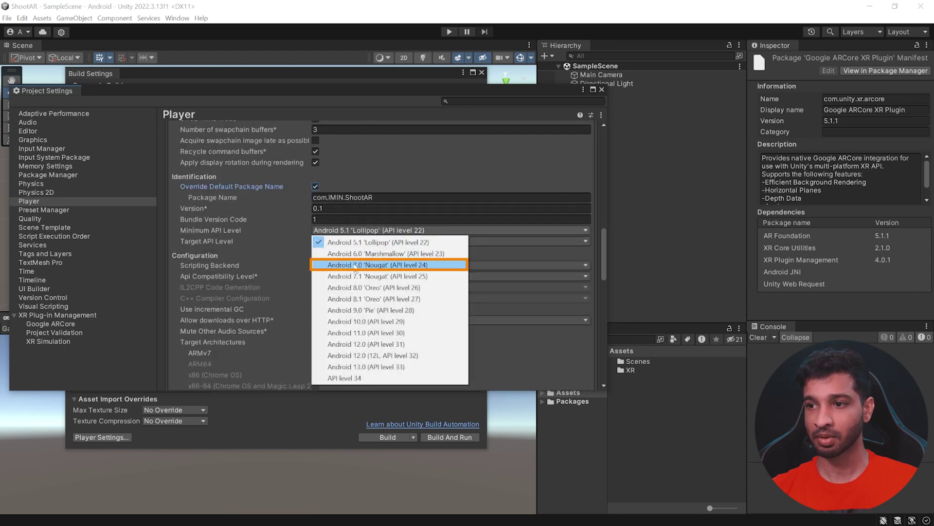
pyautogui.click(417, 266)
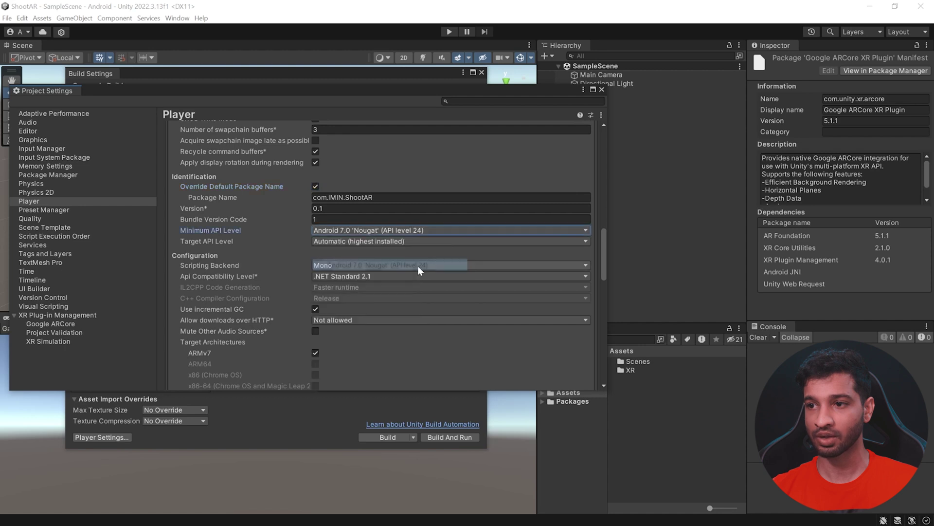
# Step: Set the scripting backend to IL2CPP, enable ARM64, and close Project Settings
pyautogui.click(331, 265)
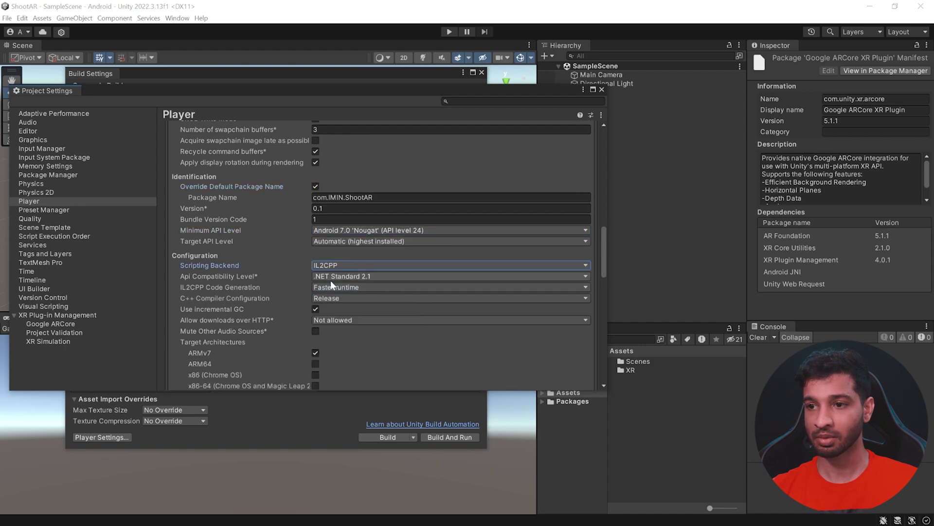
pyautogui.click(334, 287)
pyautogui.scroll(-3, 331, 281)
pyautogui.click(315, 298)
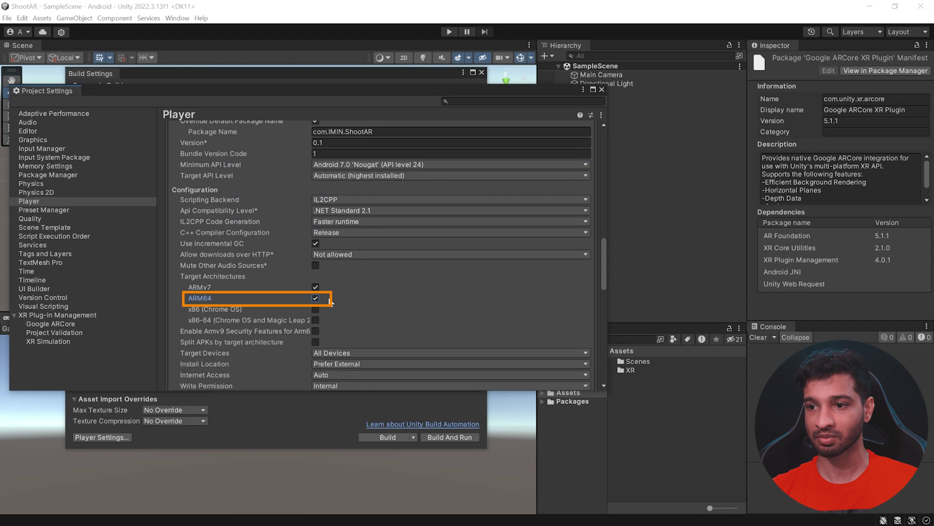
pyautogui.scroll(-5, 337, 300)
pyautogui.click(602, 89)
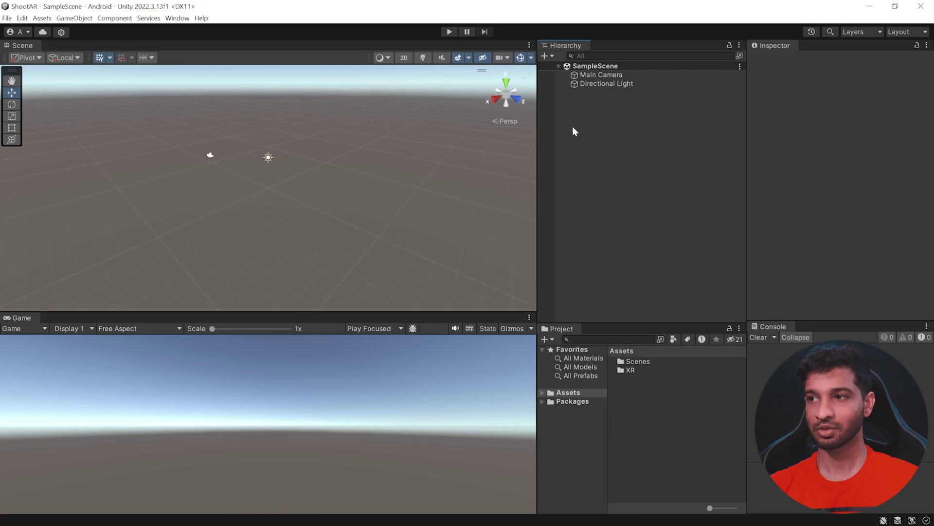
# Step: Delete the default Main Camera and add an XR Origin (Mobile AR) to the scene
pyautogui.click(597, 75)
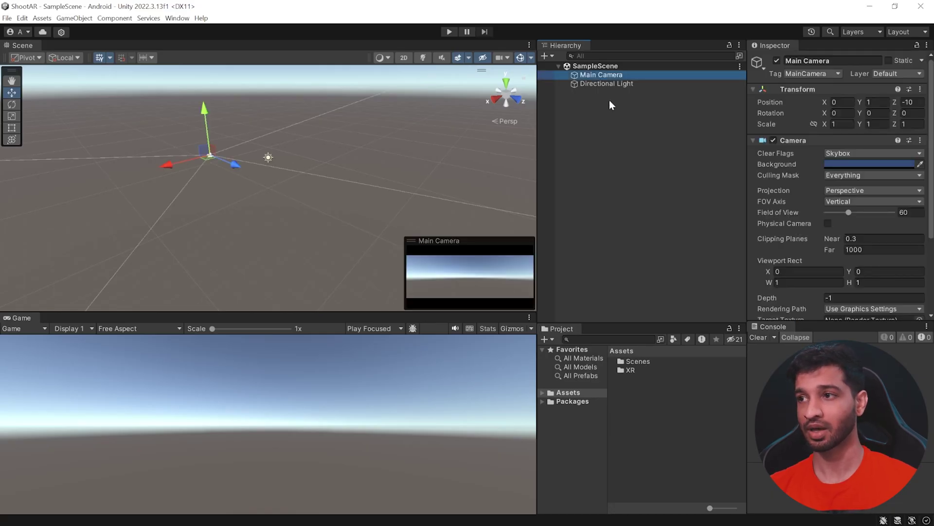
pyautogui.press('Delete')
pyautogui.rightClick(548, 87)
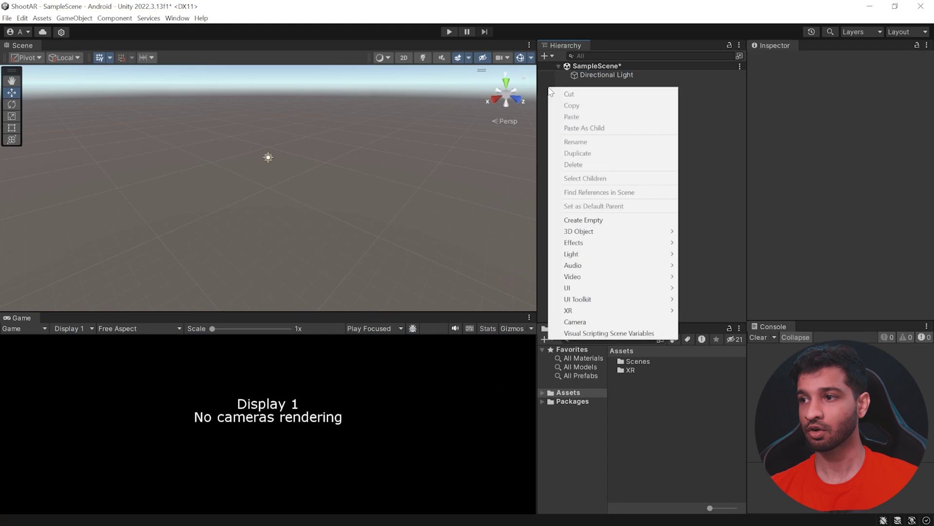
pyautogui.moveTo(582, 311)
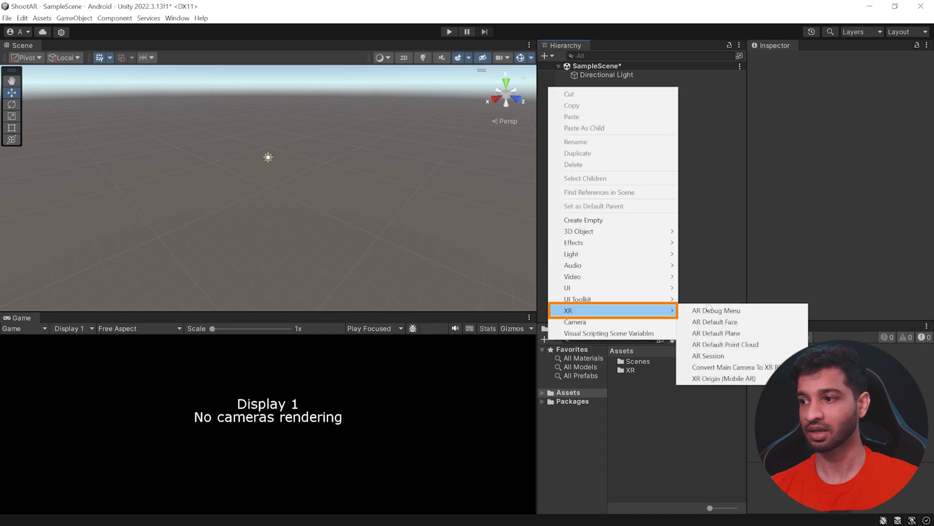
pyautogui.click(730, 379)
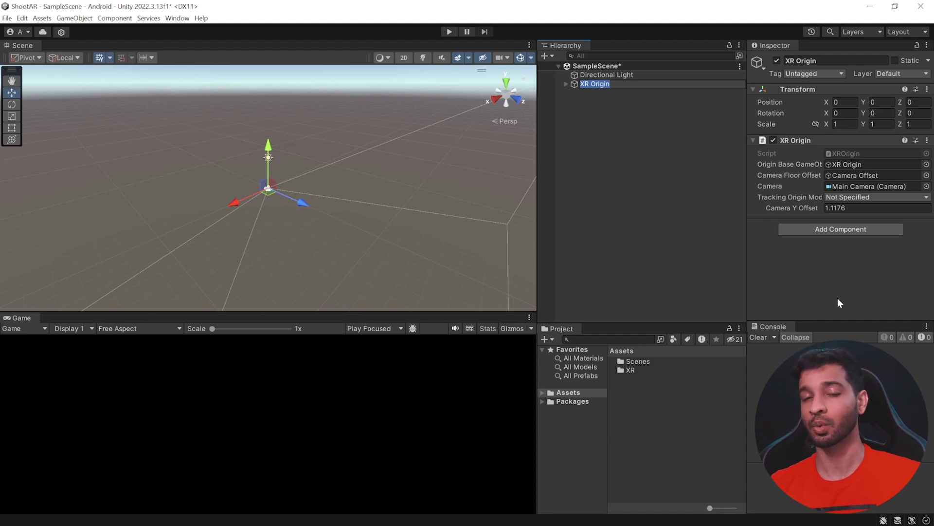
# Step: Expand XR Origin and Camera Offset and select the rig's Main Camera
pyautogui.click(565, 84)
pyautogui.click(566, 84)
pyautogui.click(601, 93)
pyautogui.click(573, 92)
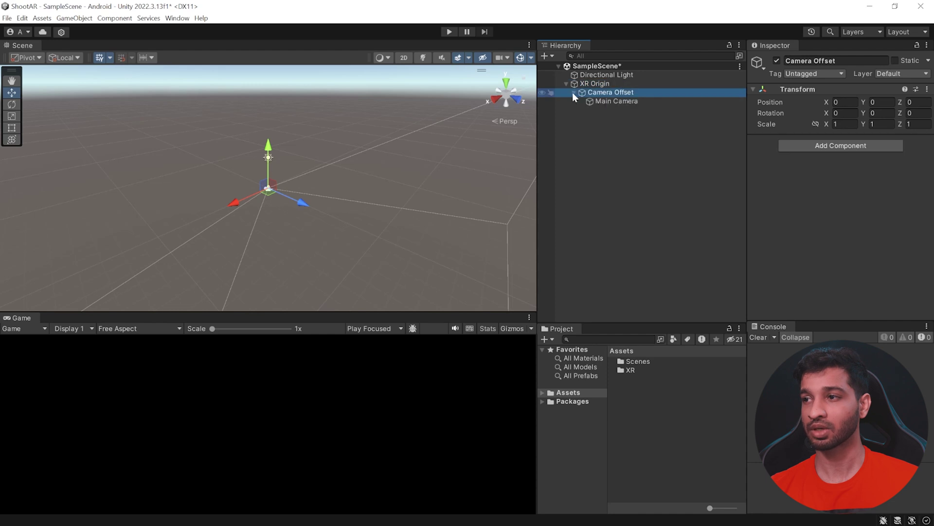
pyautogui.click(613, 102)
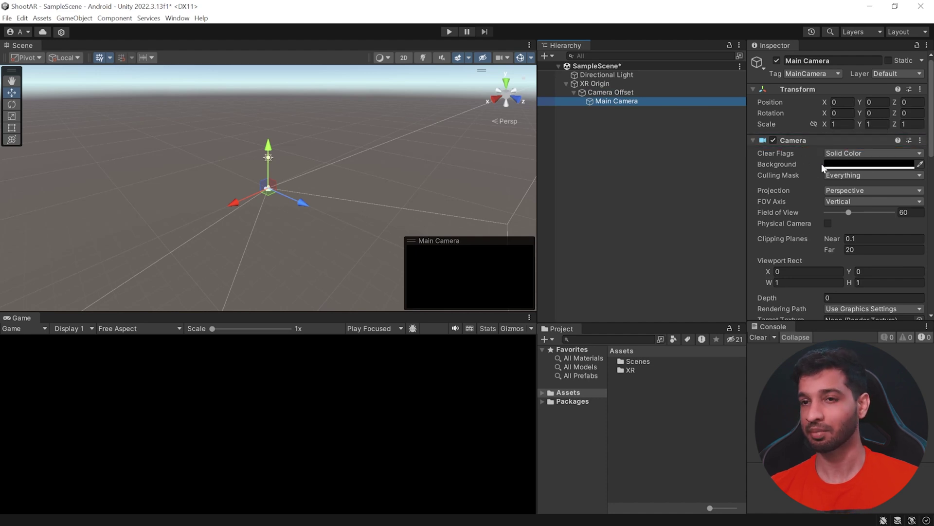
pyautogui.scroll(-5, 822, 167)
pyautogui.scroll(-1, 822, 167)
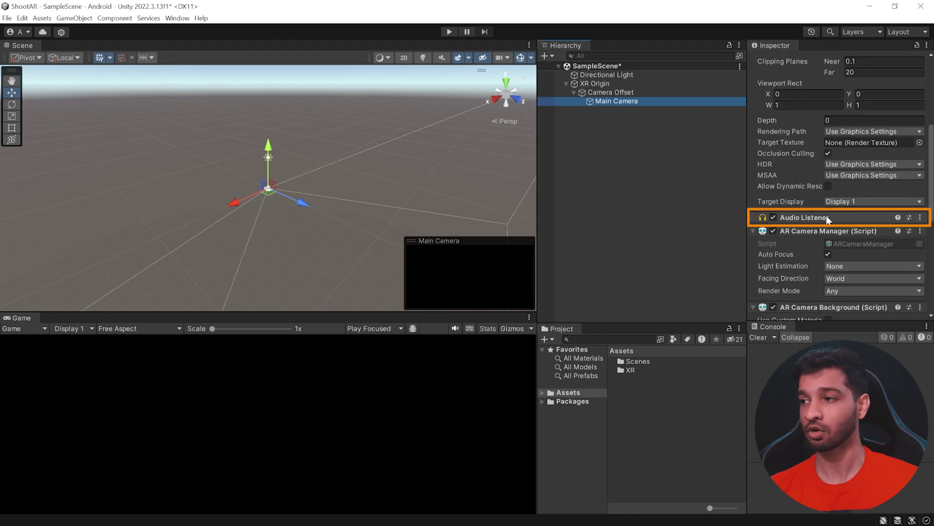
pyautogui.scroll(-3, 847, 146)
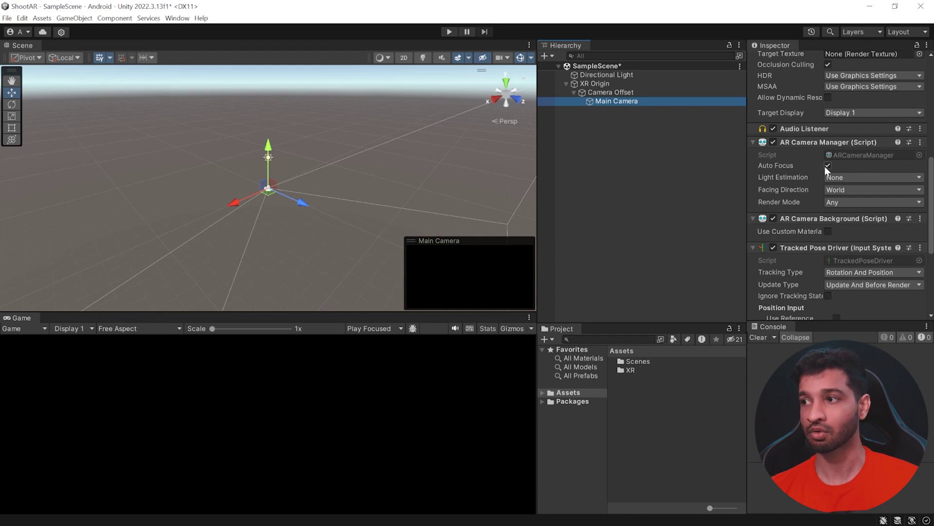
# Step: In AR Camera Manager, keep Light Estimation None, Facing World, Render Mode Any, and untick Auto Focus
pyautogui.click(874, 178)
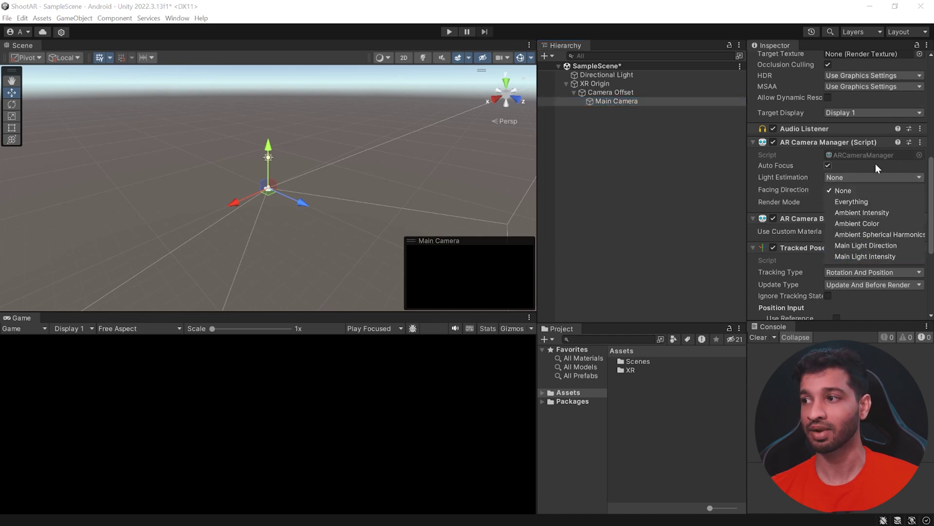
pyautogui.click(875, 166)
pyautogui.click(855, 188)
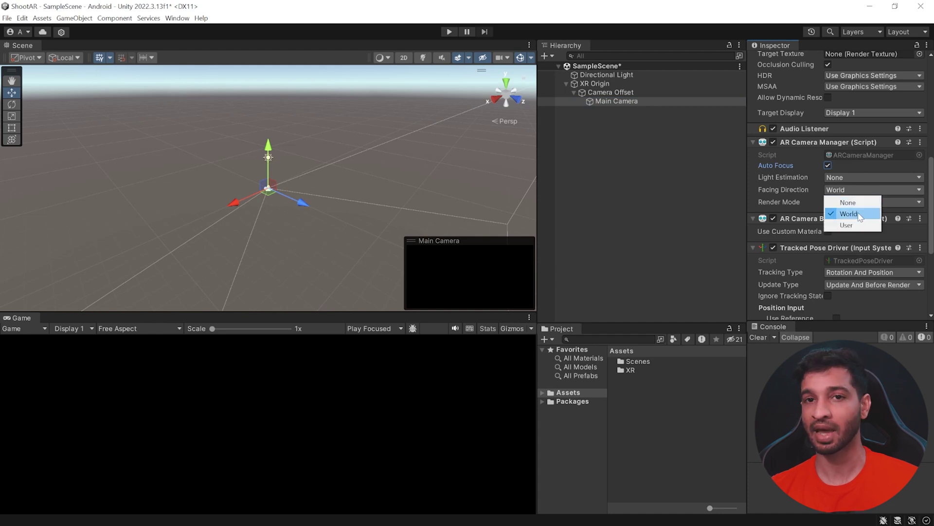
pyautogui.click(869, 169)
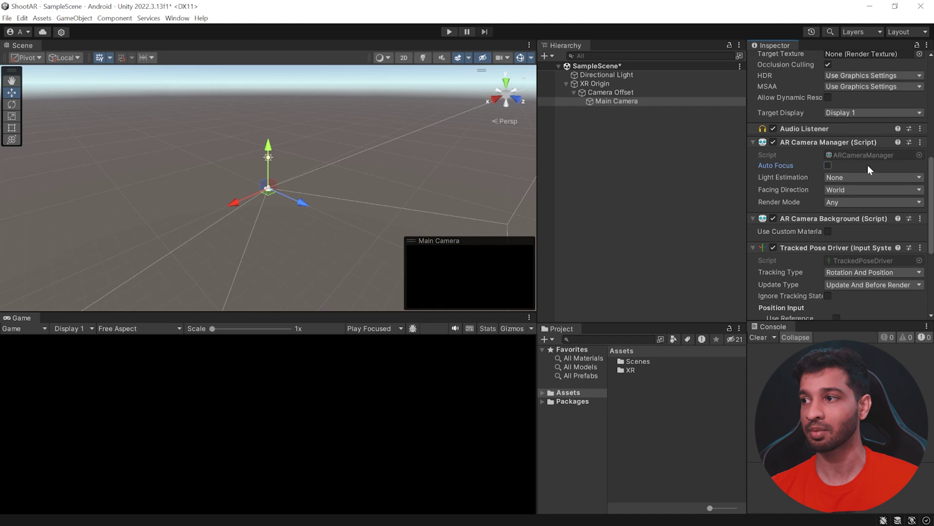
pyautogui.click(843, 201)
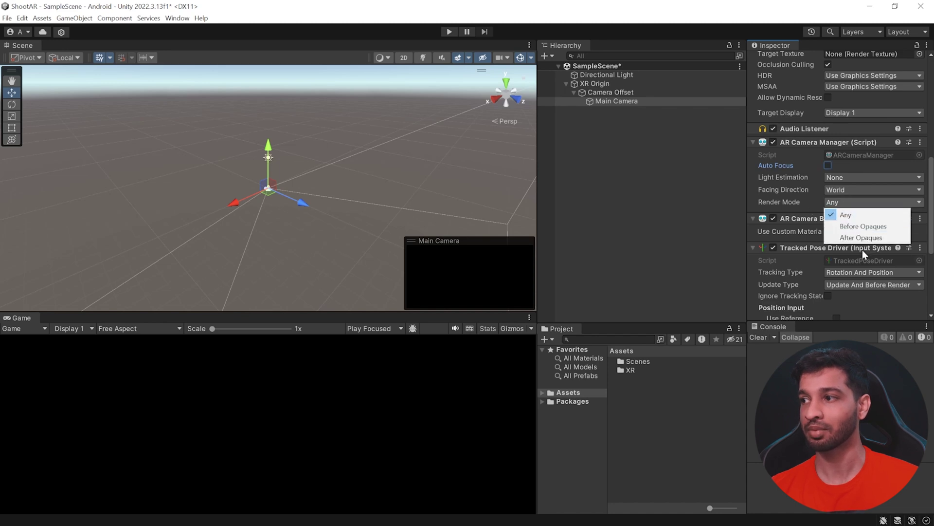
pyautogui.click(763, 201)
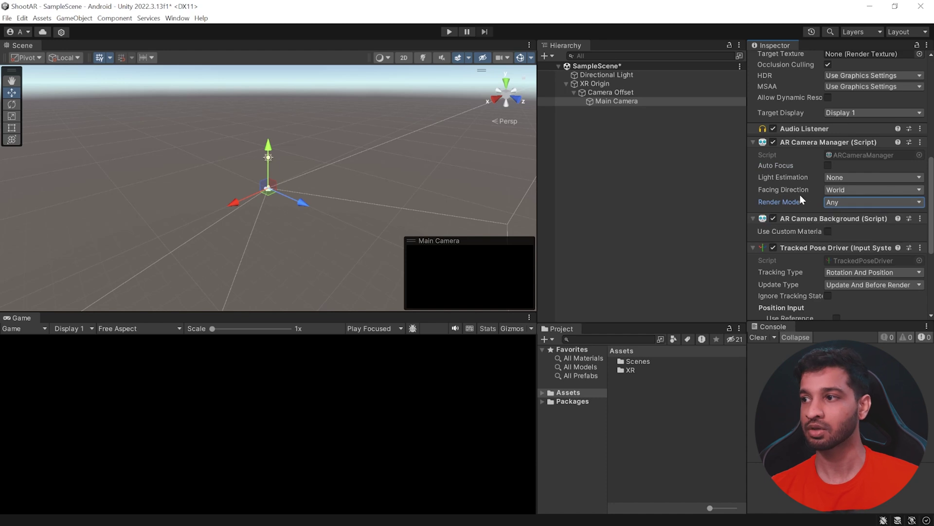
pyautogui.moveTo(773, 206)
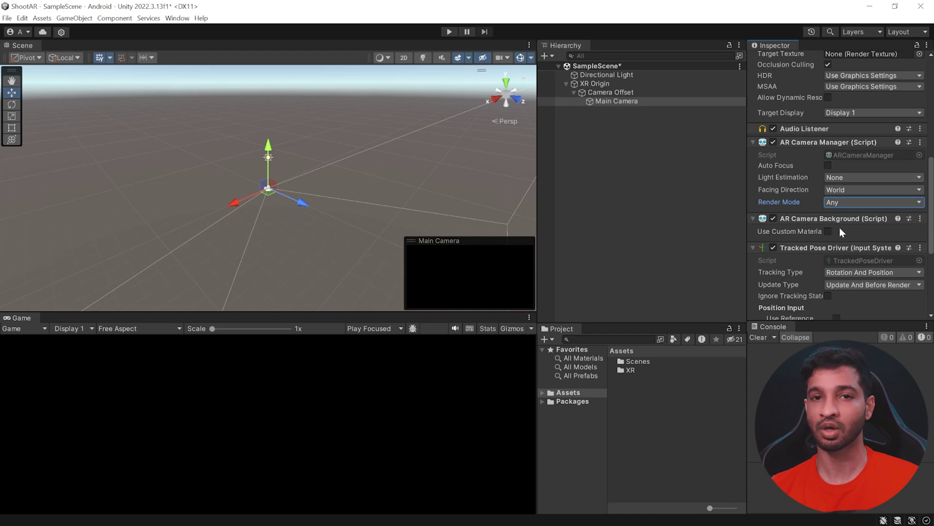
pyautogui.scroll(-3, 854, 235)
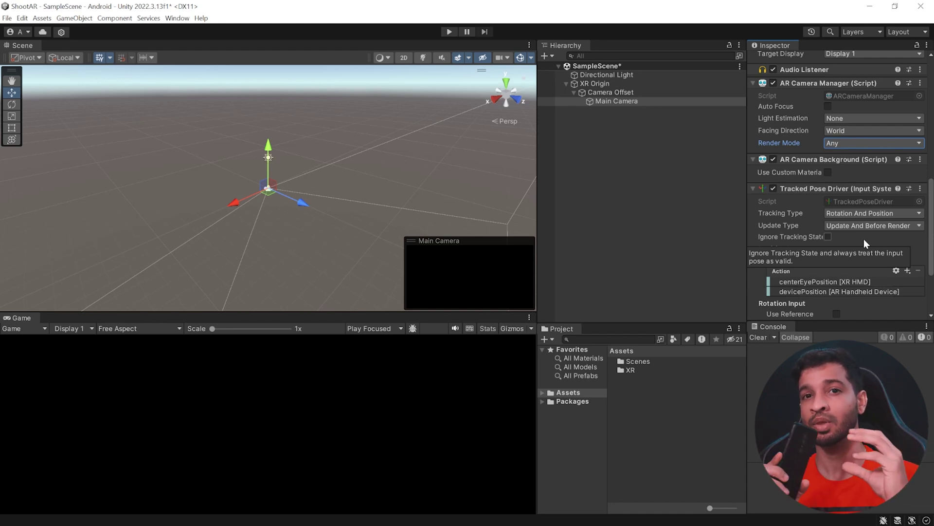
pyautogui.scroll(-3, 770, 150)
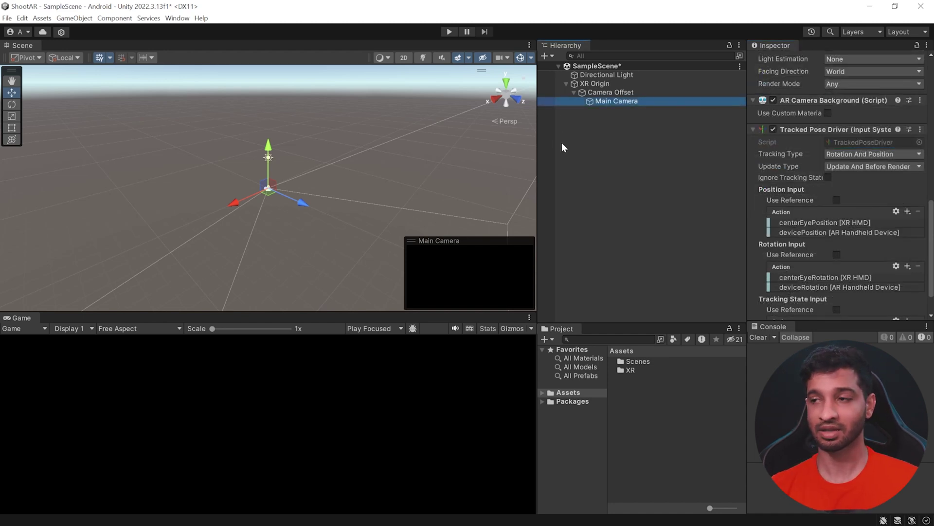
# Step: Add an AR Session object from the Hierarchy's XR menu
pyautogui.rightClick(547, 130)
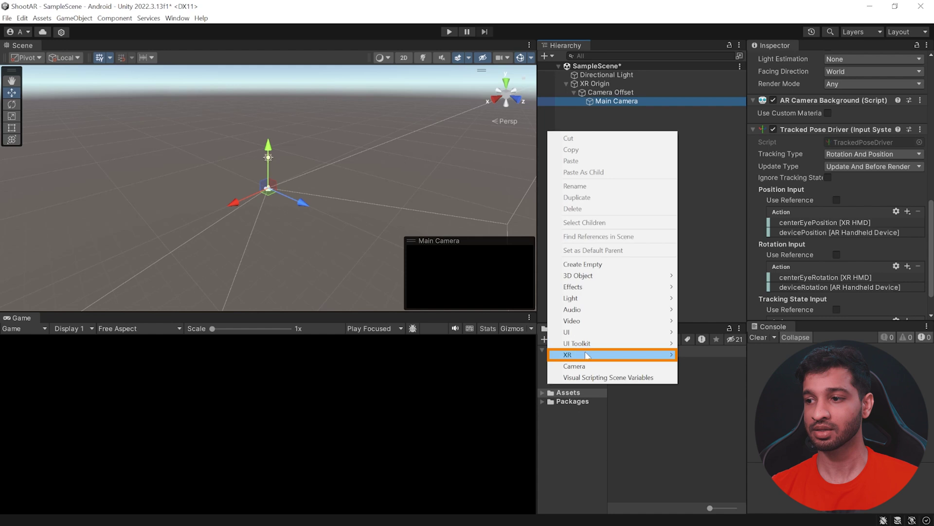
pyautogui.moveTo(585, 360)
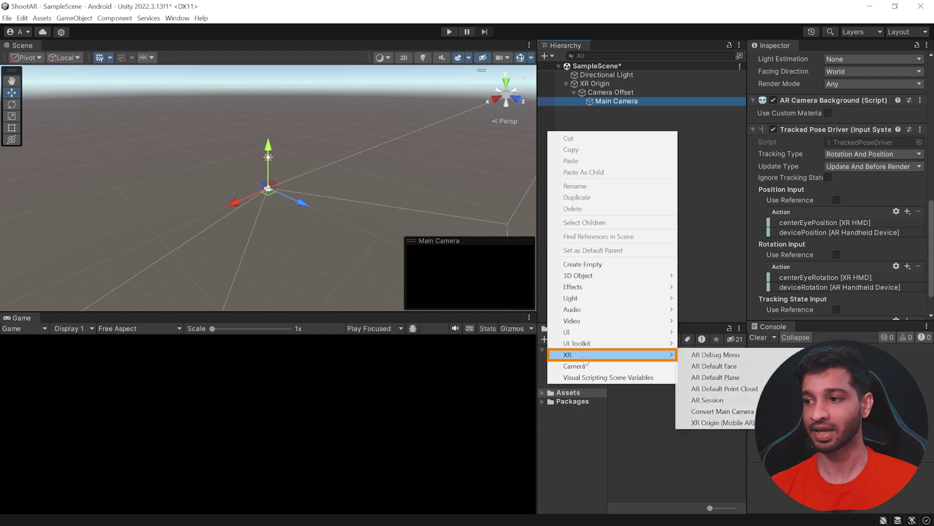
pyautogui.click(714, 403)
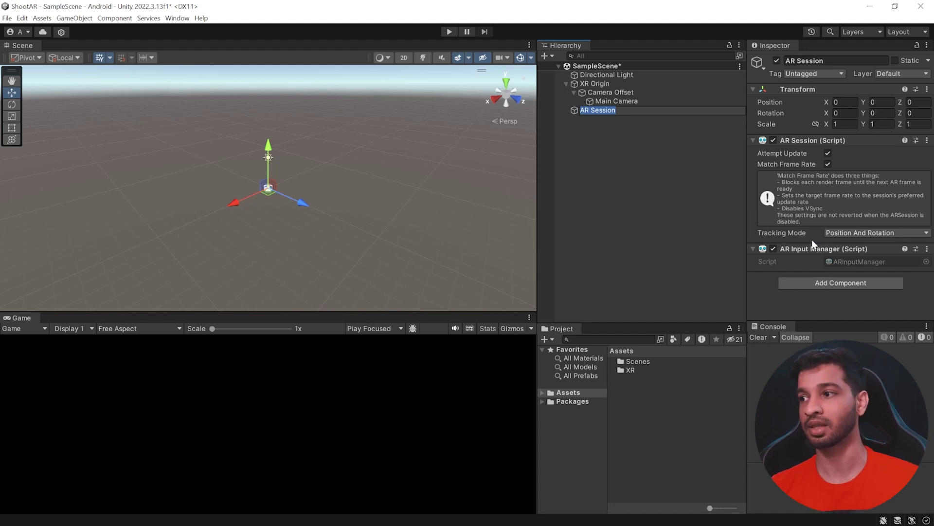
# Step: Create a new Cube from the Hierarchy's 3D Object menu
pyautogui.click(645, 165)
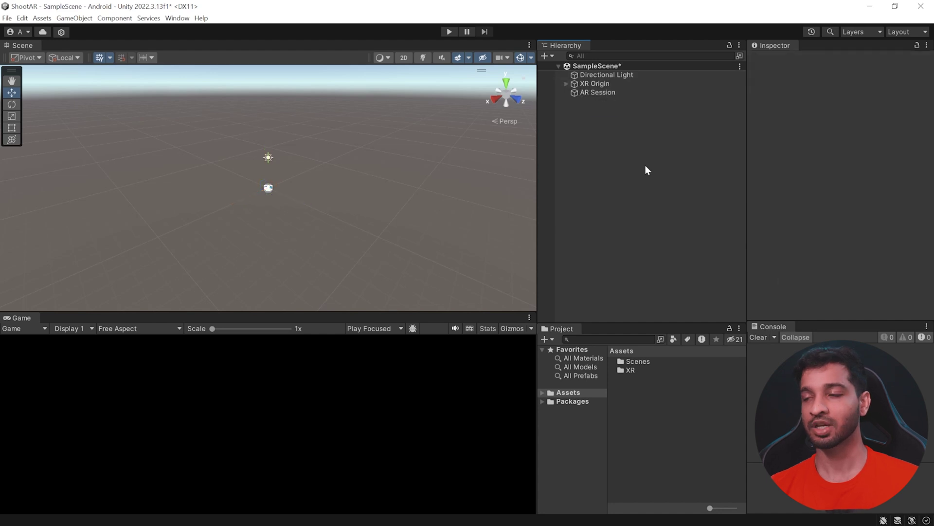
pyautogui.rightClick(557, 109)
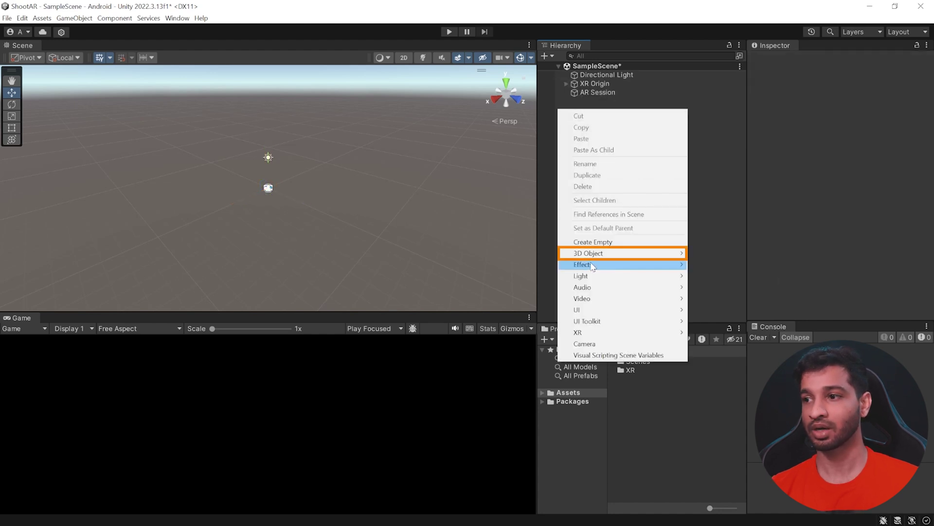
pyautogui.moveTo(590, 253)
pyautogui.click(711, 254)
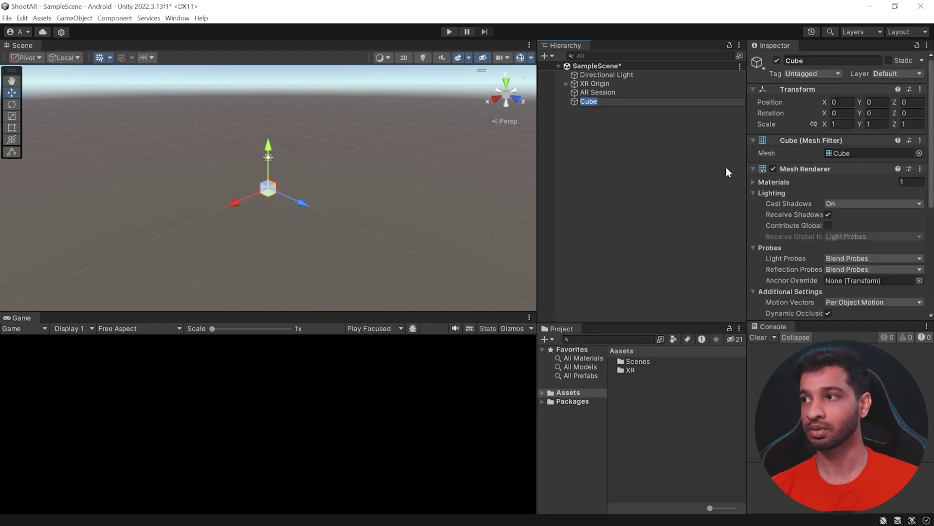
# Step: Scale the cube to 0.3 on X, Y and Z and move it forward to Z 0.58
pyautogui.click(842, 124)
pyautogui.write('0.3')
pyautogui.press('Tab')
pyautogui.write('0.3')
pyautogui.press('Tab')
pyautogui.write('0.')
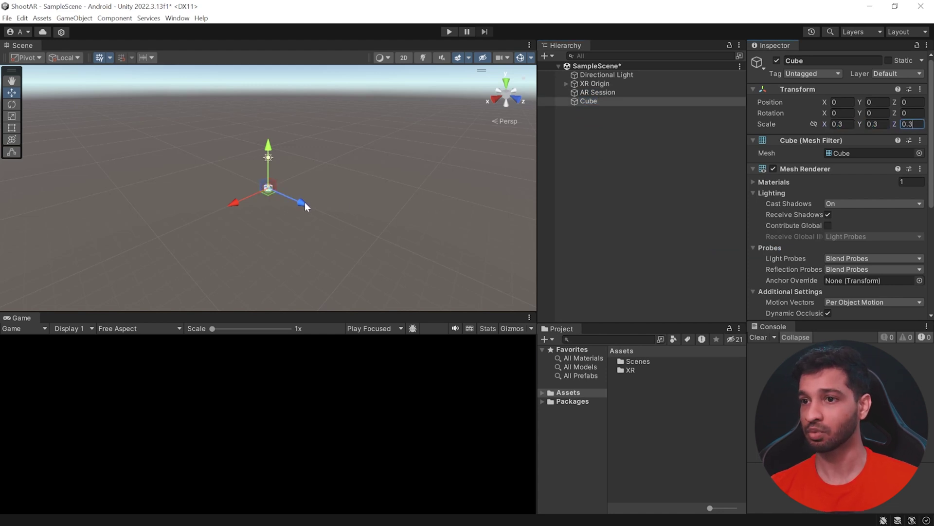
pyautogui.moveTo(304, 202); pyautogui.dragTo(312, 206)
pyautogui.click(617, 201)
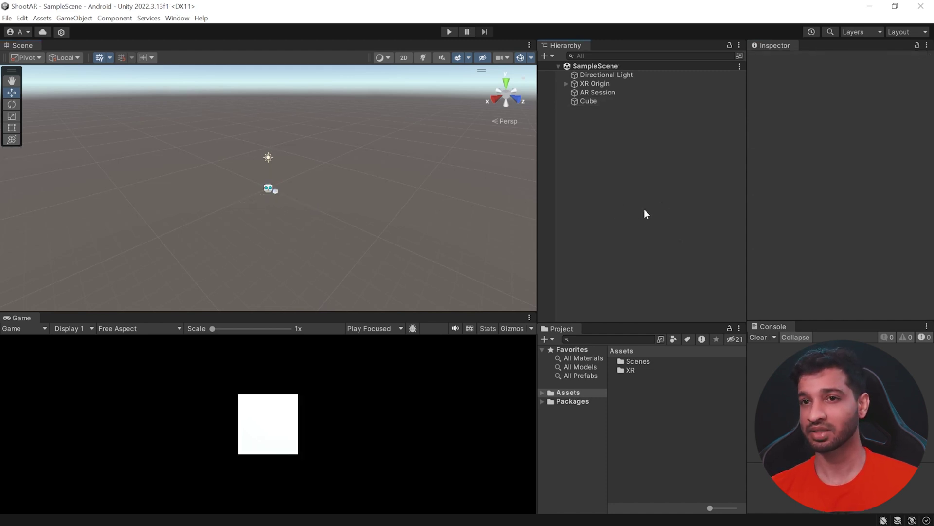
# Step: Add the open SampleScene to Scenes In Build
pyautogui.click(6, 19)
pyautogui.click(36, 139)
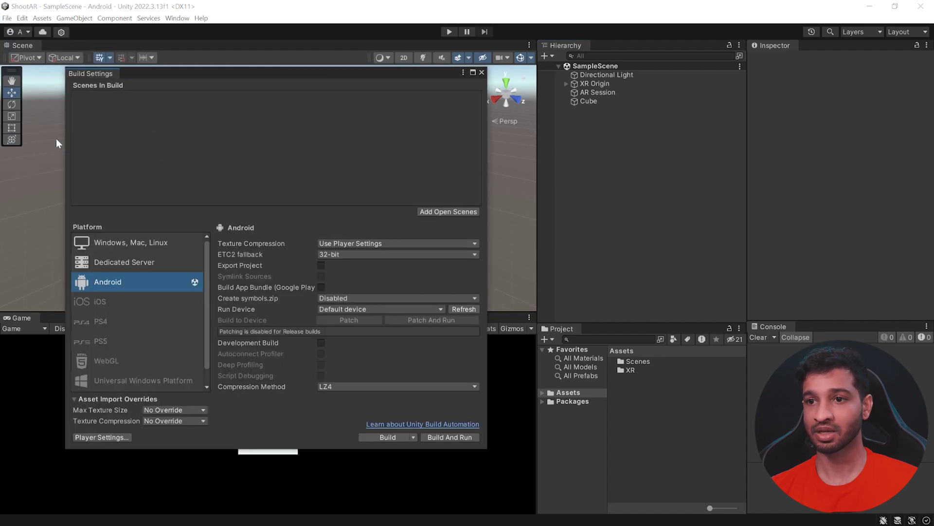
pyautogui.click(448, 212)
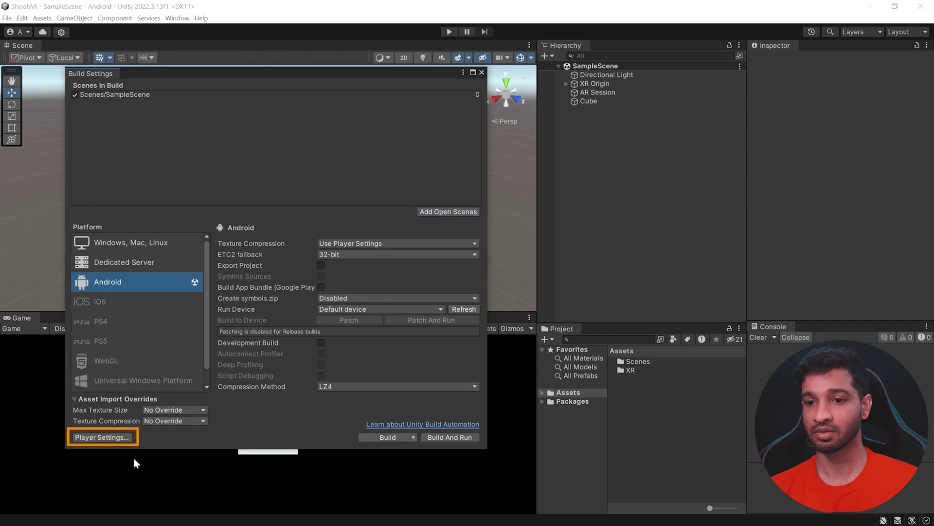
# Step: Enable Google ARCore under XR Plug-in Management and close Project Settings
pyautogui.click(102, 437)
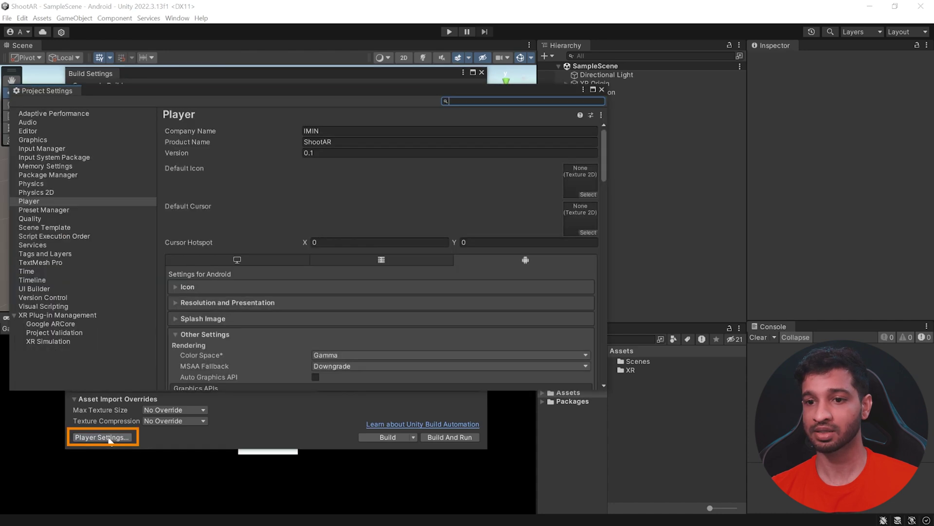
pyautogui.click(72, 319)
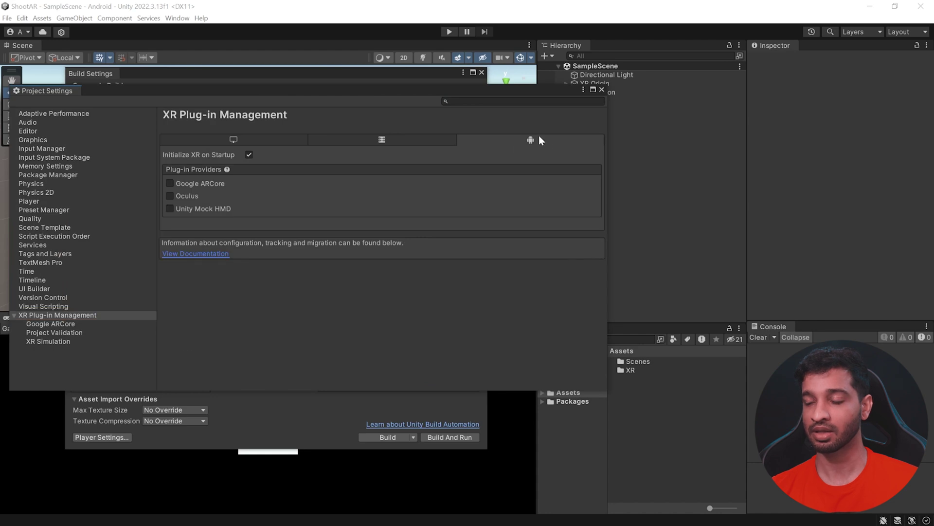
pyautogui.click(170, 184)
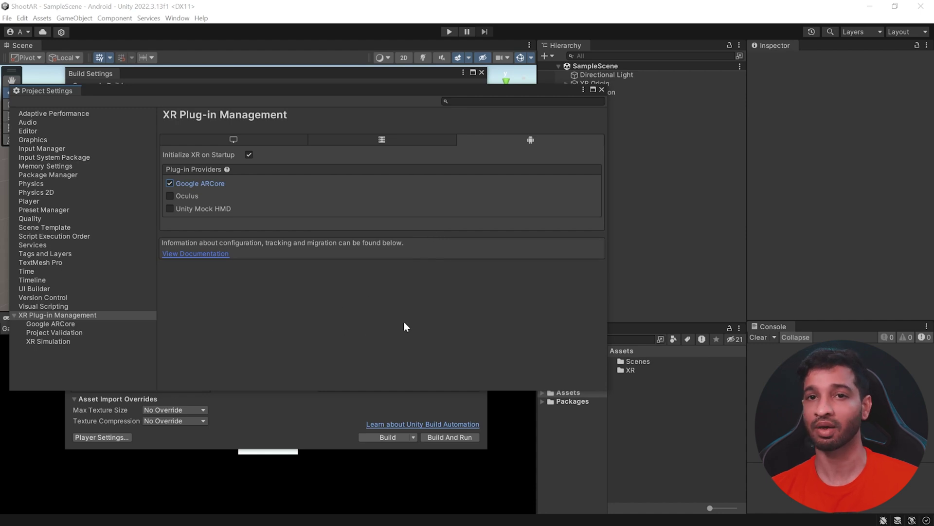
pyautogui.click(602, 89)
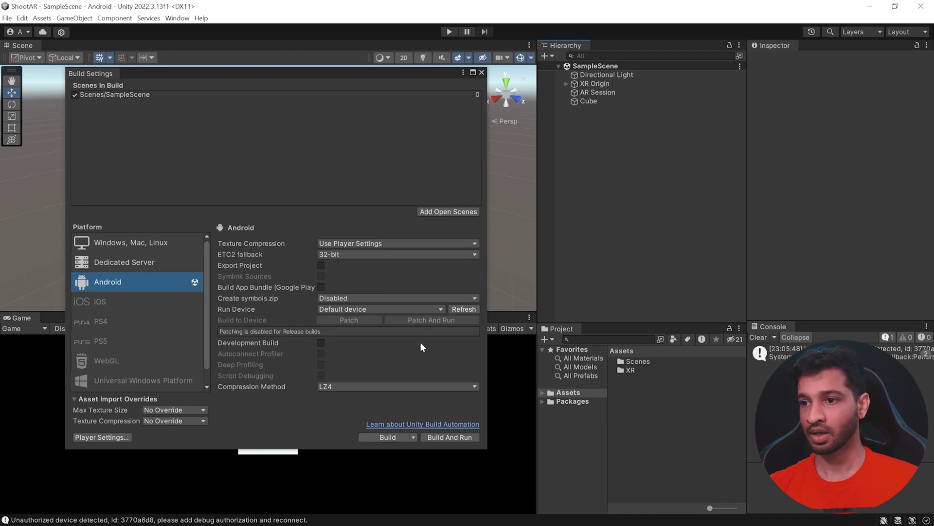
# Step: Refresh the device list and pick the Oneplus ONEPLUS A6000 as Run Device
pyautogui.click(415, 308)
pyautogui.click(468, 310)
pyautogui.click(413, 308)
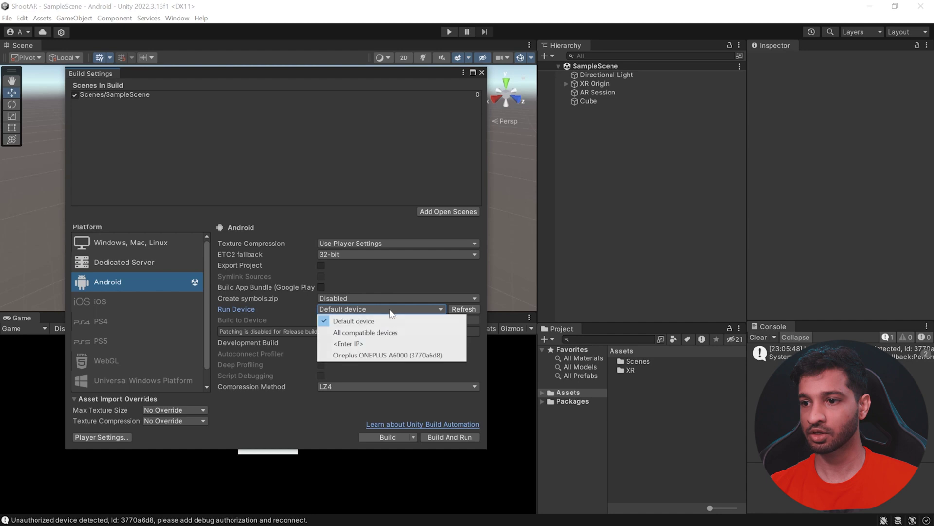
pyautogui.click(363, 356)
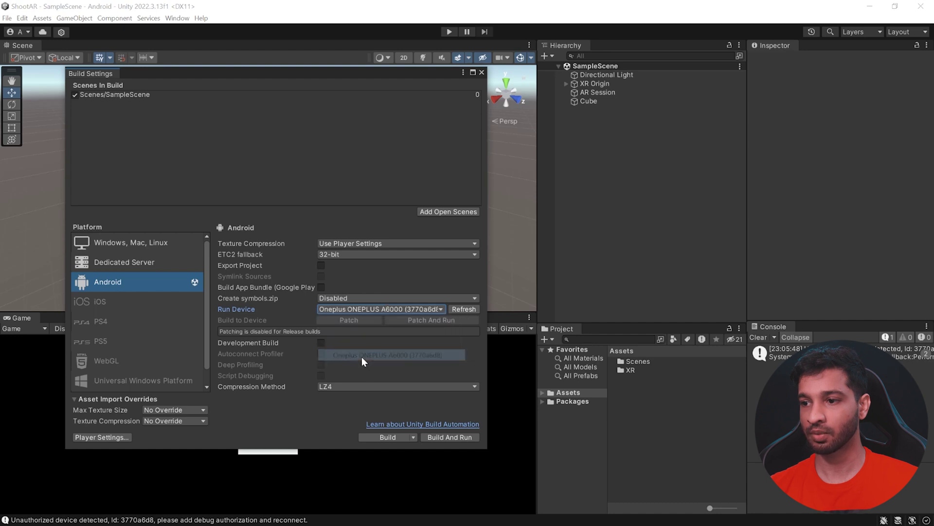
# Step: Build And Run, saving the build as firstBuild in a new Builds project folder
pyautogui.click(456, 438)
pyautogui.rightClick(148, 196)
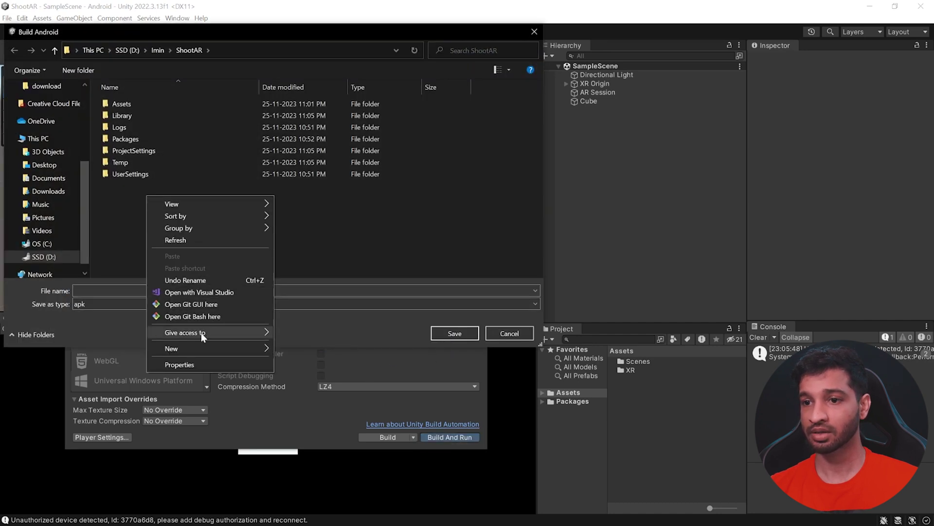
pyautogui.moveTo(210, 348)
pyautogui.click(312, 347)
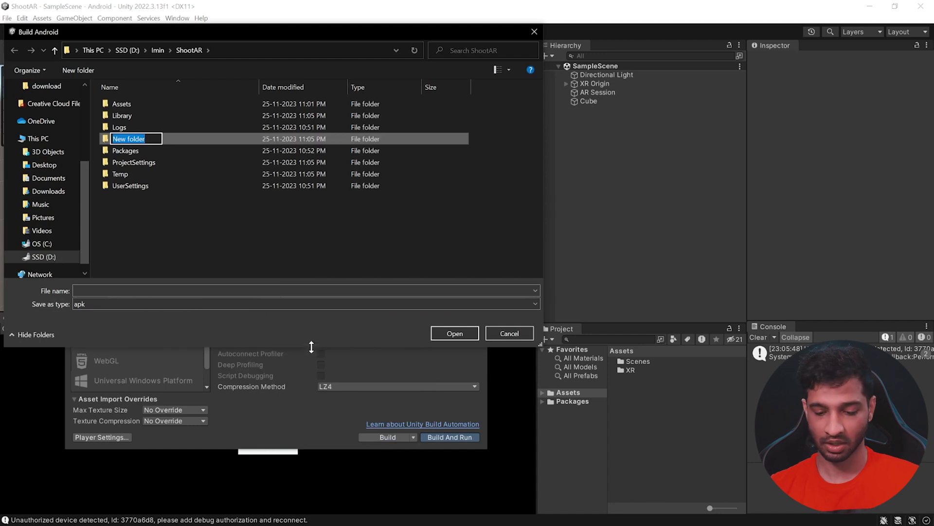
pyautogui.write('Builds')
pyautogui.press('Return')
pyautogui.click(448, 329)
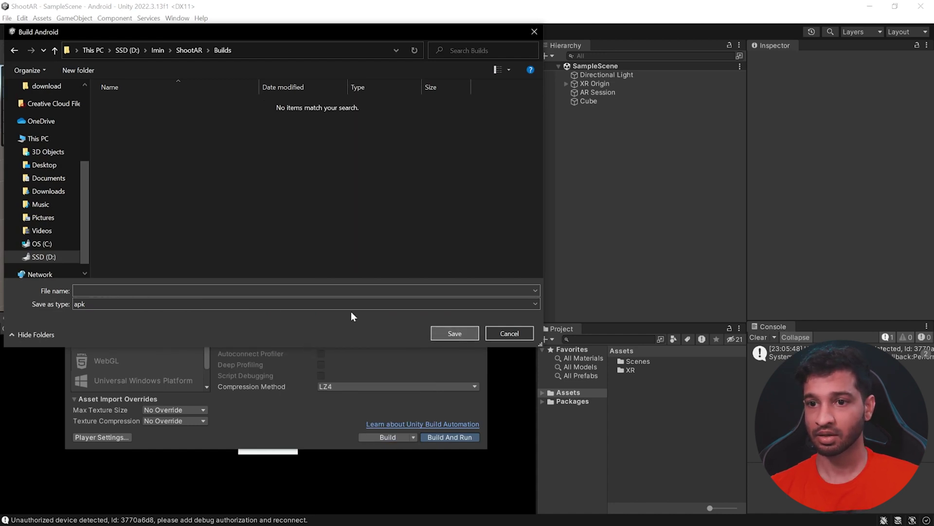
pyautogui.click(137, 292)
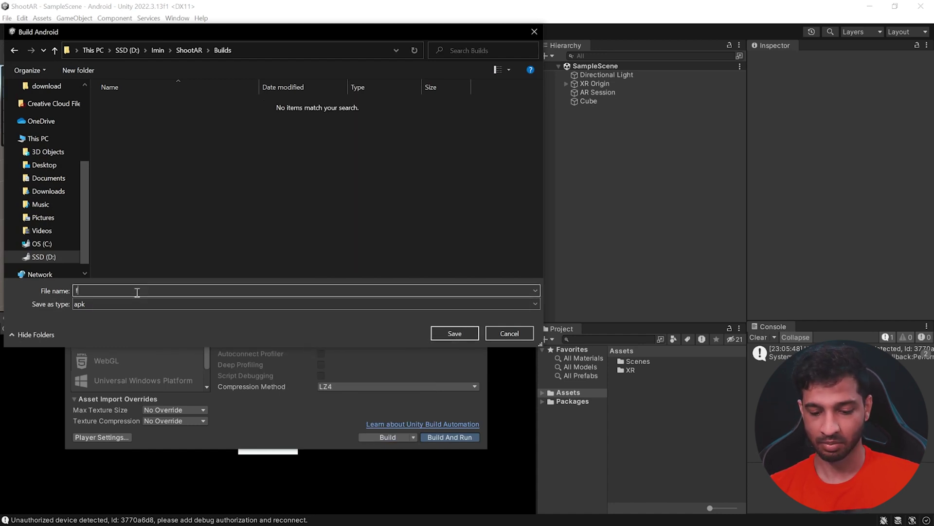
pyautogui.write('firstBuild')
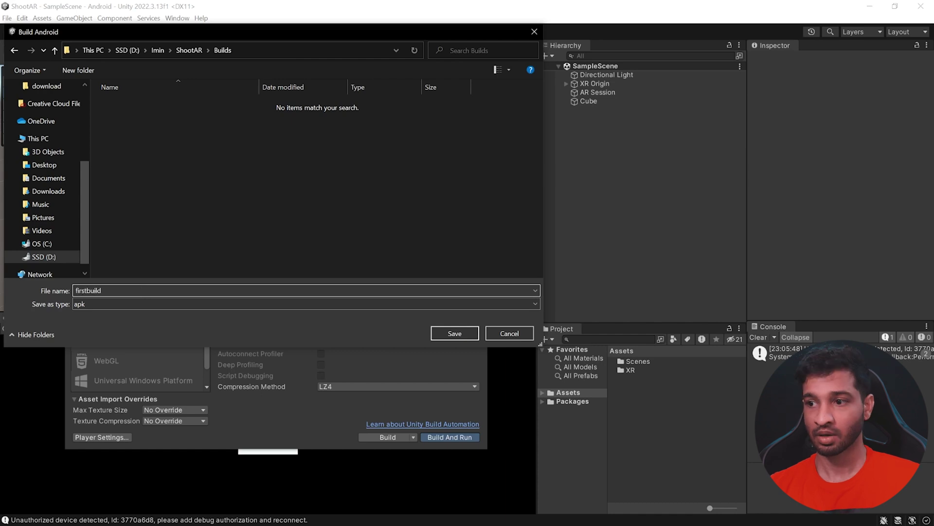
pyautogui.click(448, 335)
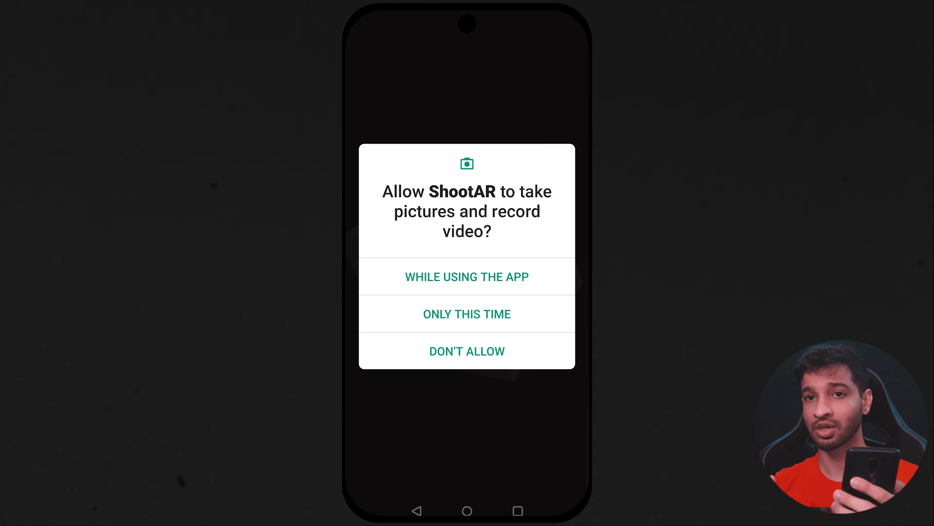
# Step: Grant ShootAR camera access with WHILE USING THE APP to show the cube
pyautogui.click(426, 279)
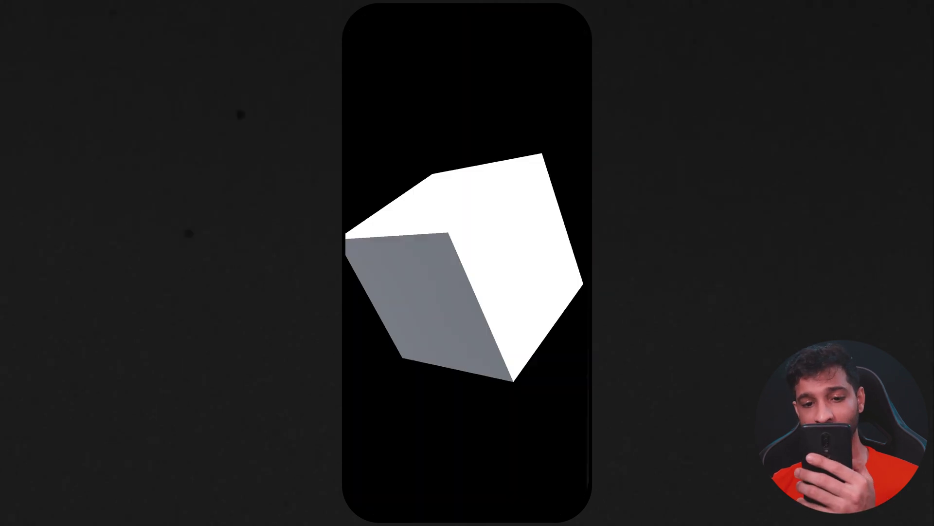